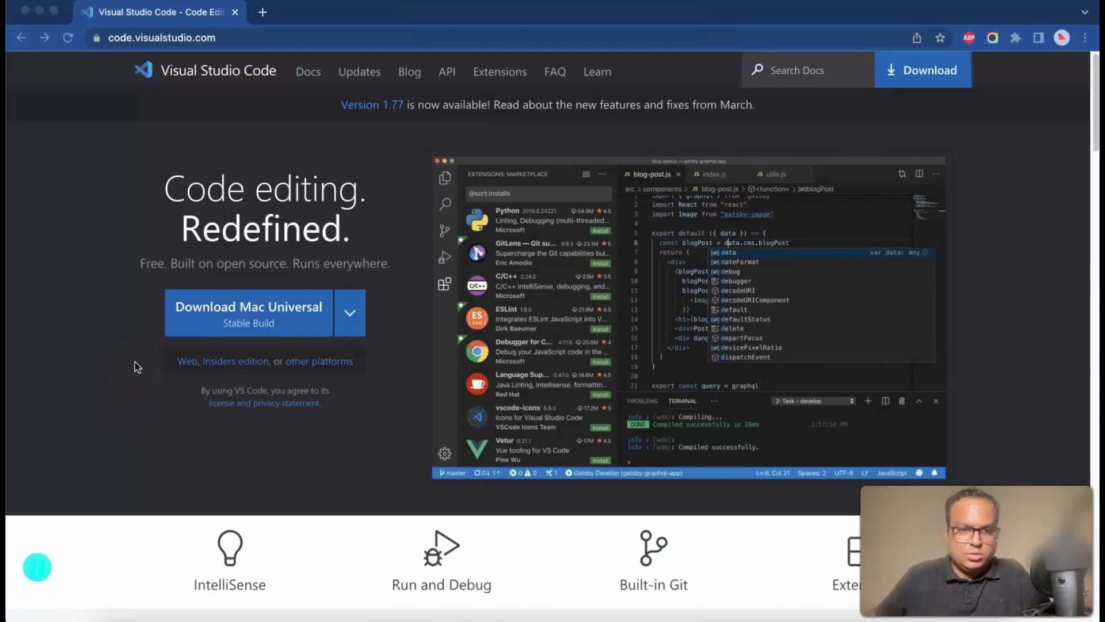
- Download the 'Mac Universal' build of VS Code from code.visualstudio.com in Chrome
left_click(135, 366)
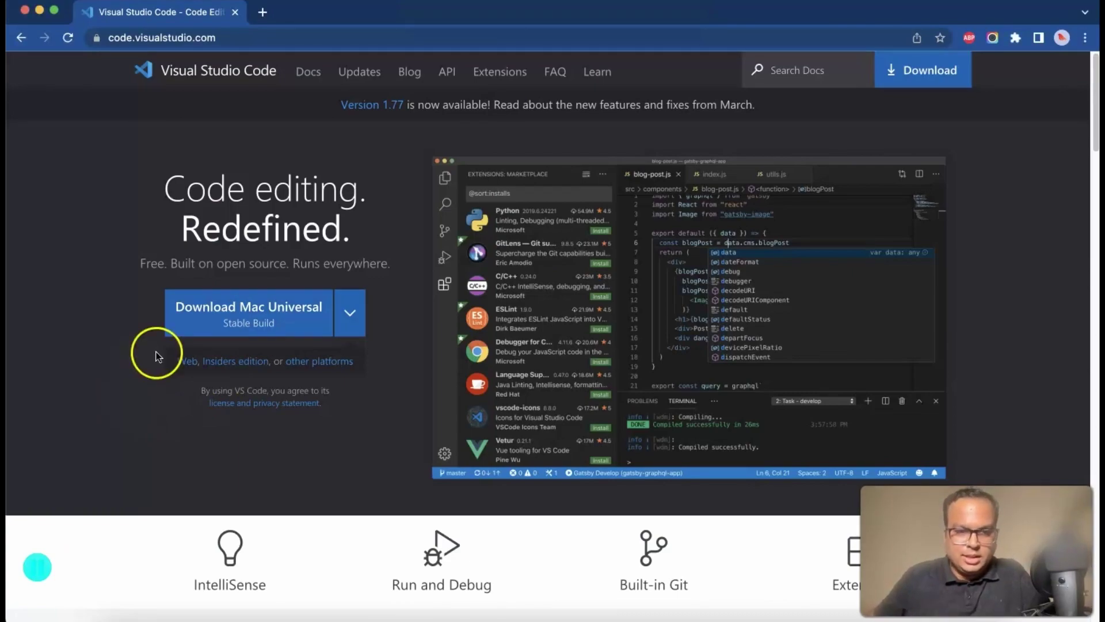
left_click(246, 323)
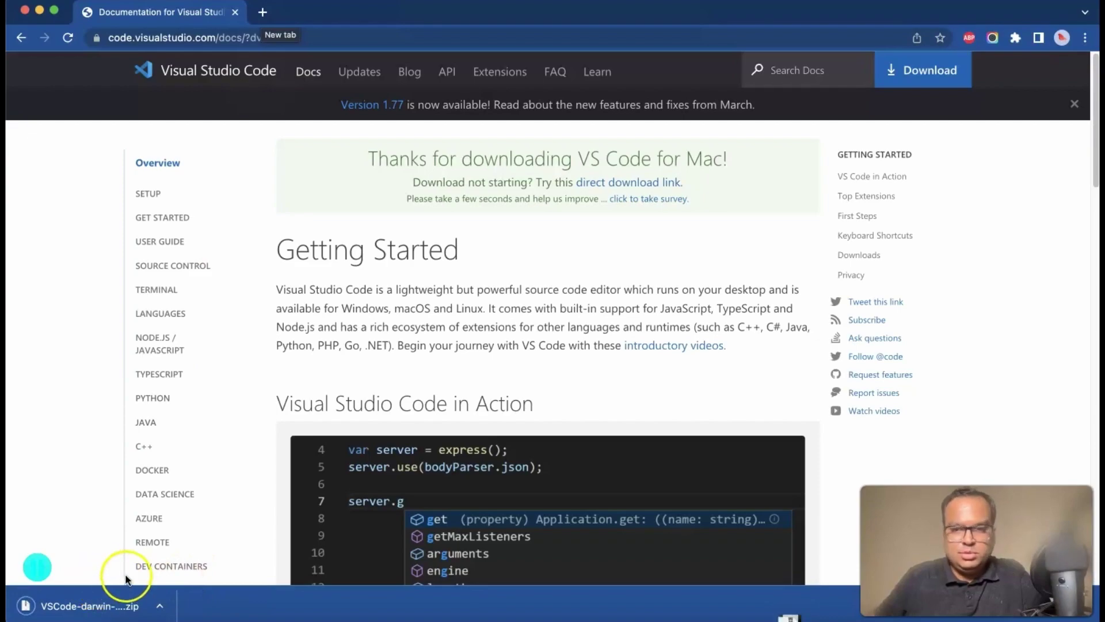
- Unzip the VS Code download, launch the app from Downloads and approve the macOS warning
left_click(122, 610)
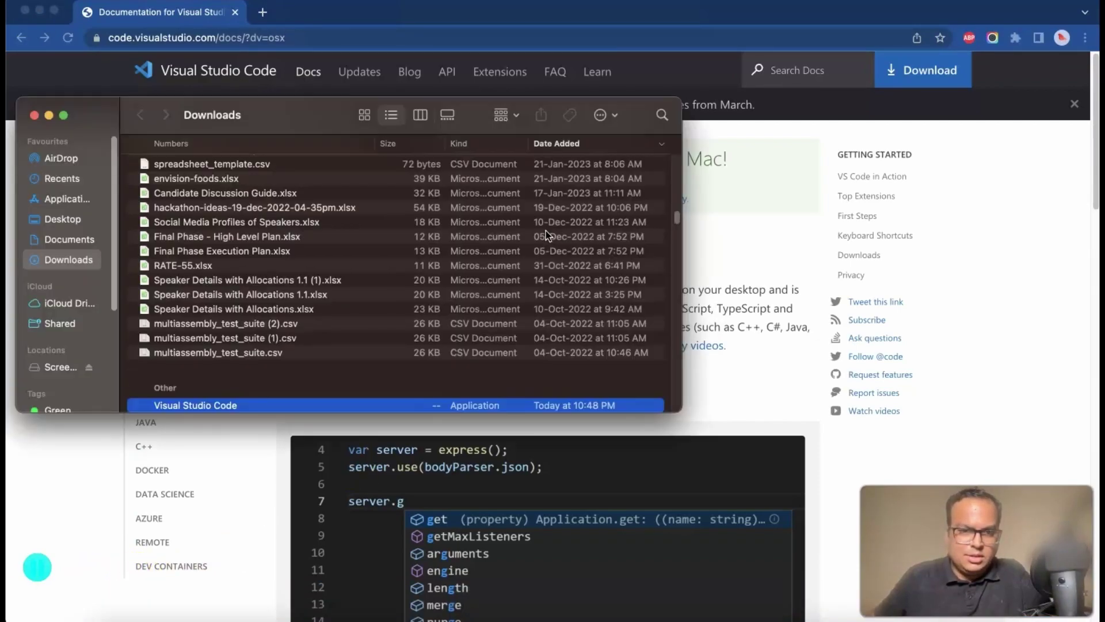
left_click(254, 477)
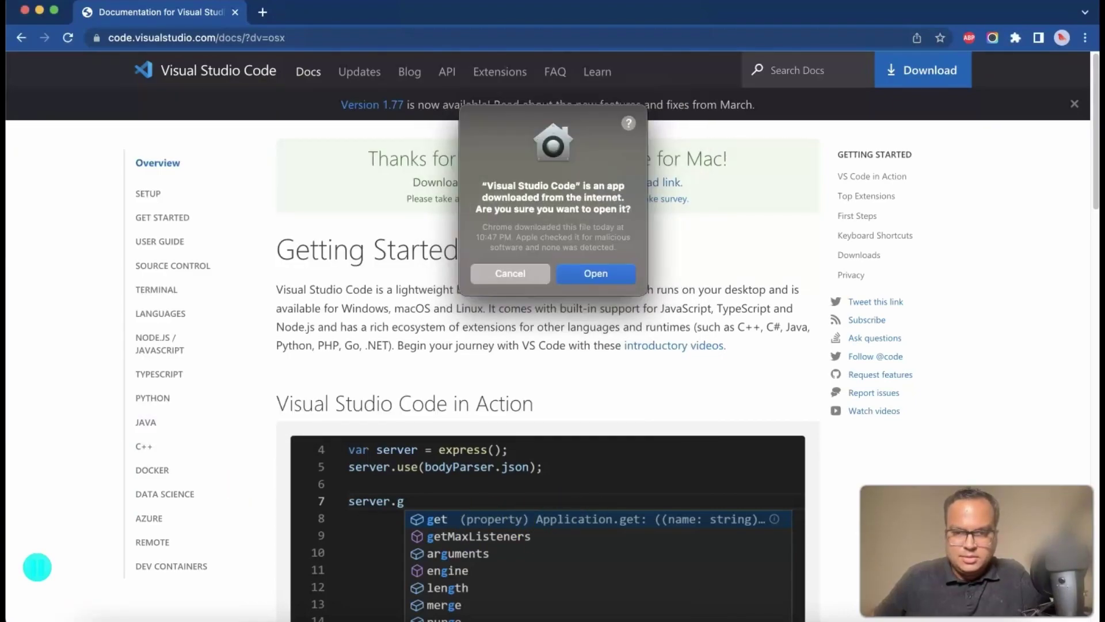
left_click(596, 273)
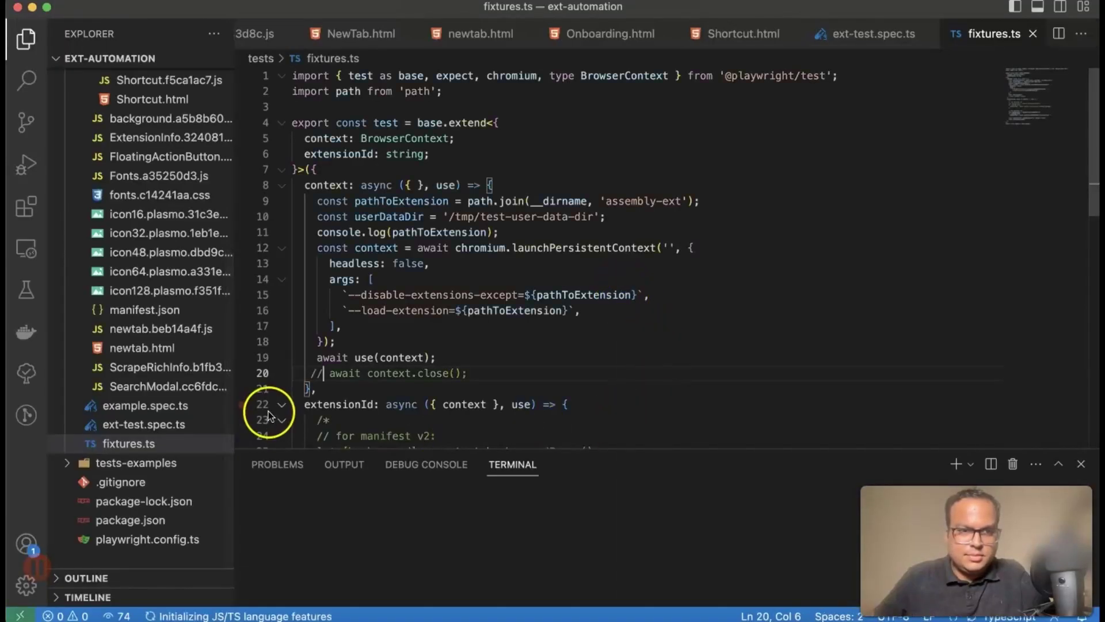
scroll(139, 260, "up", 5)
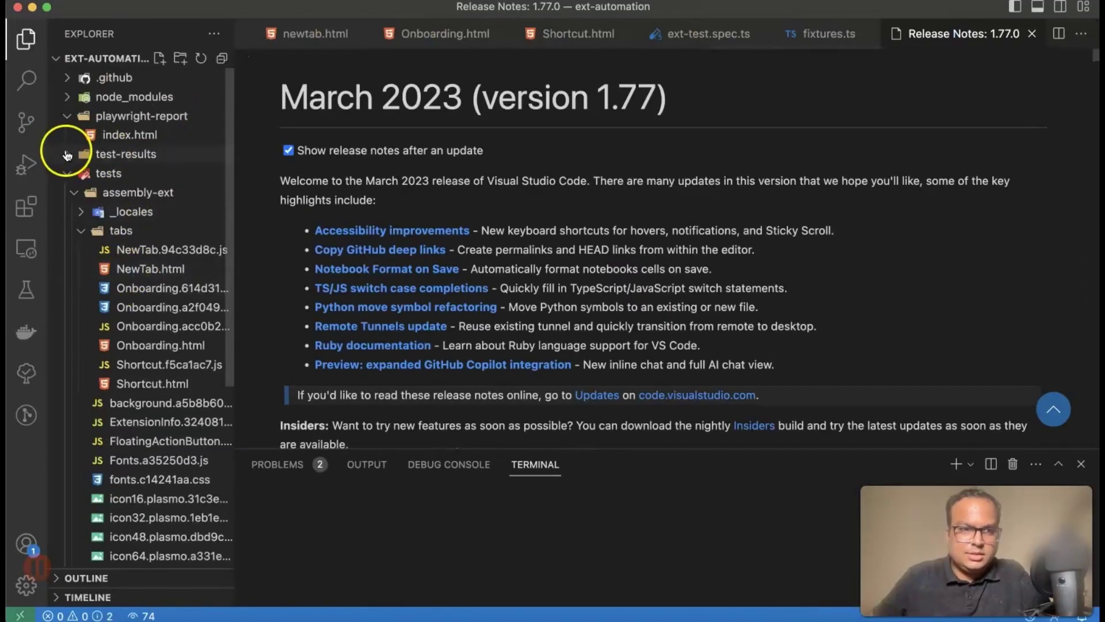
- Collapse the tests folder, close the old ext-automation window and relaunch VS Code
left_click(69, 173)
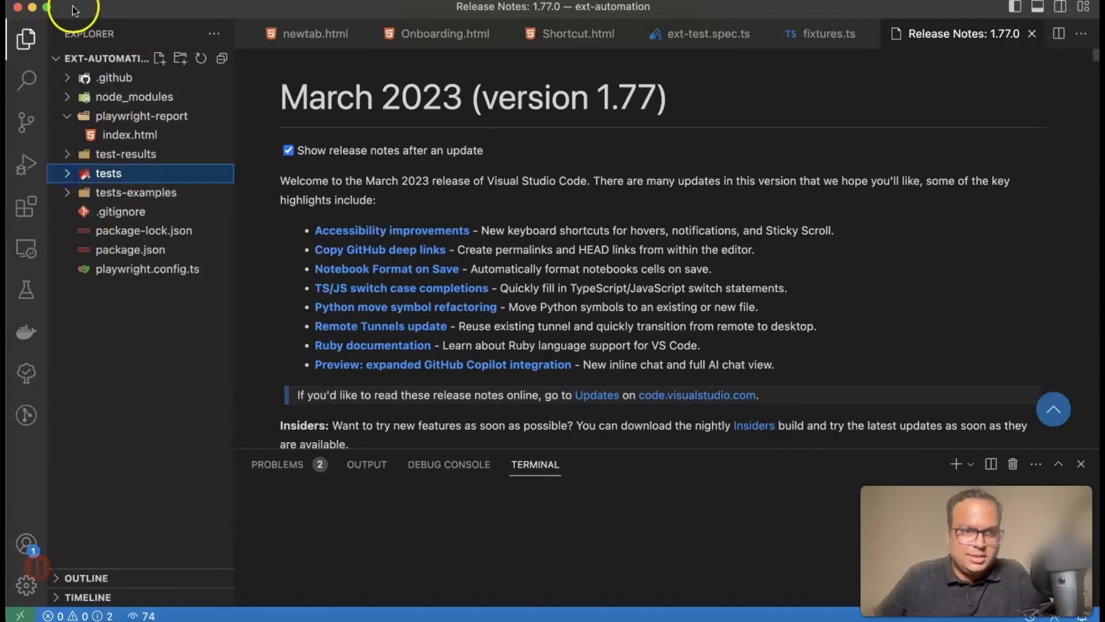
left_click(18, 8)
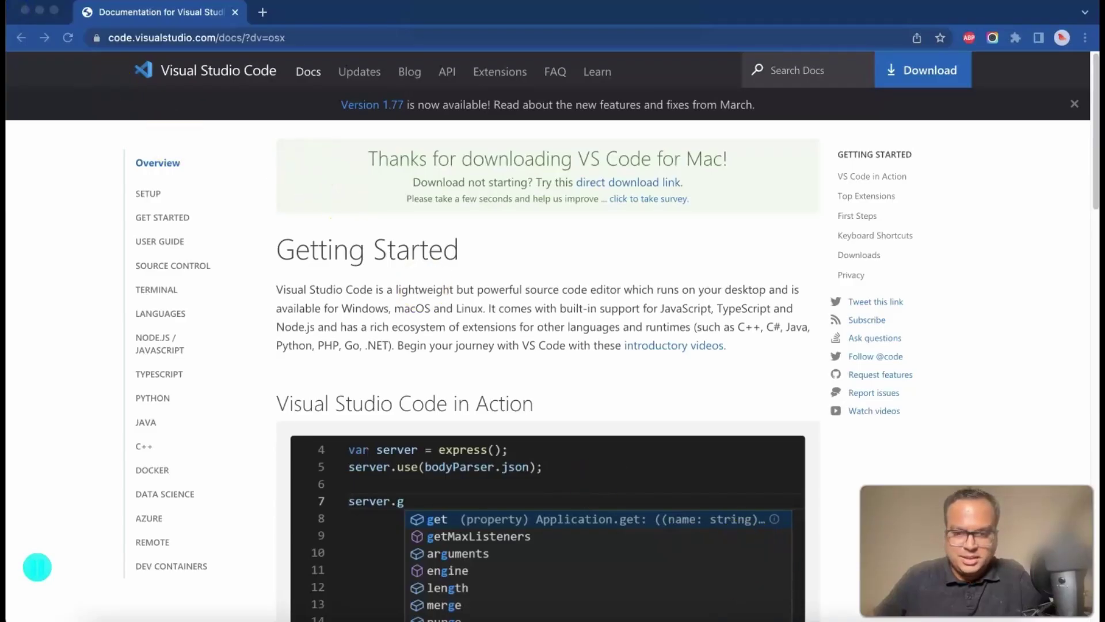
left_click(762, 556)
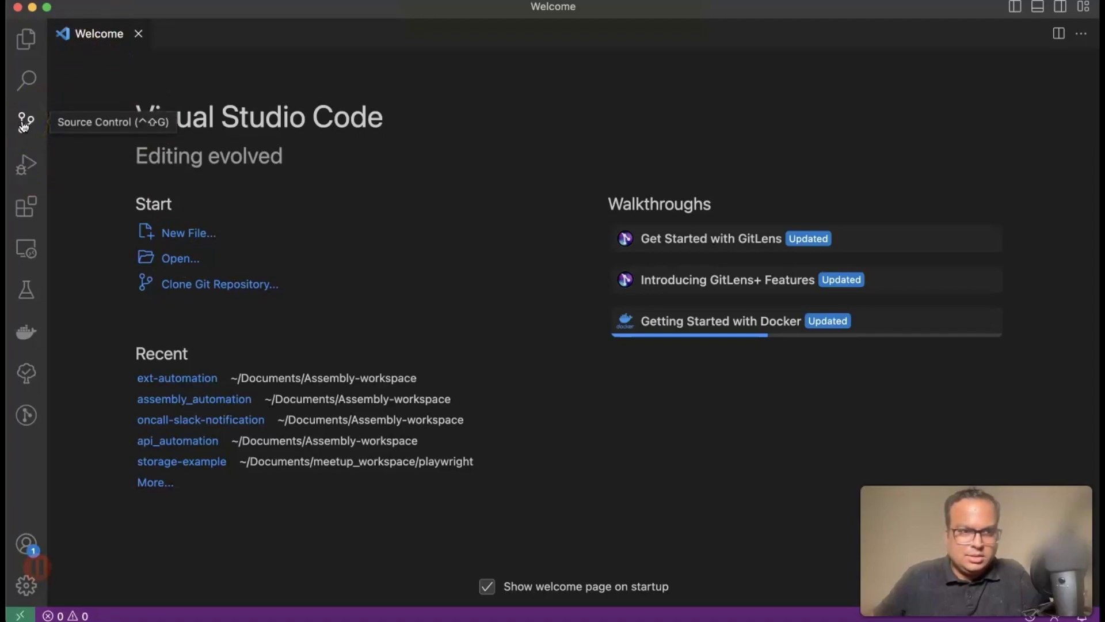
- Search extensions for 'playwright' and view Microsoft's Playwright Test for VSCode details
left_click(26, 206)
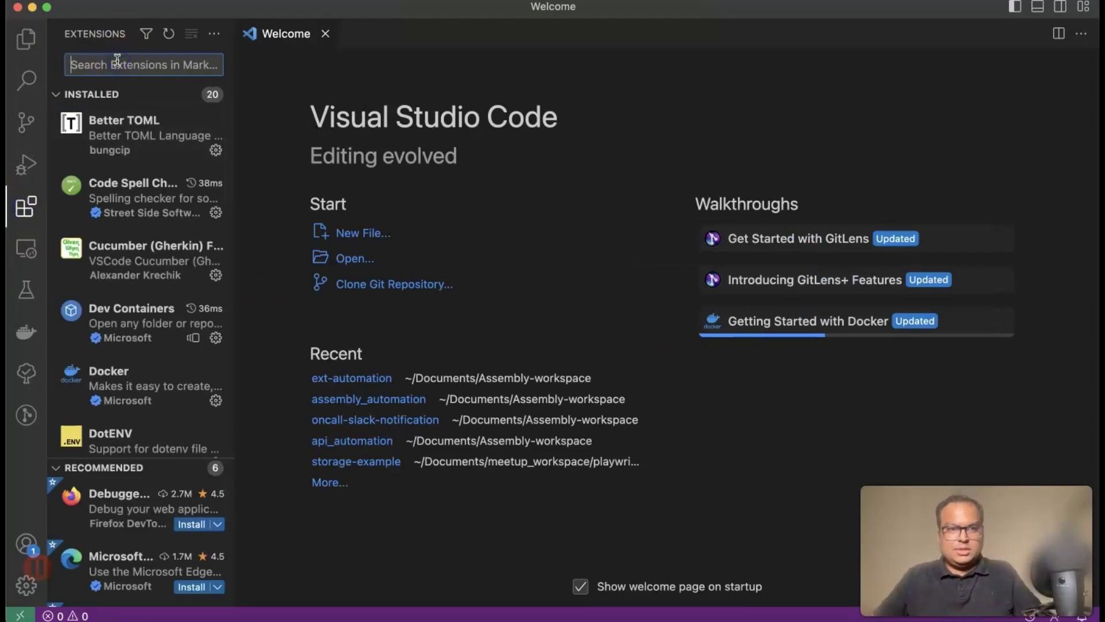
left_click(99, 70)
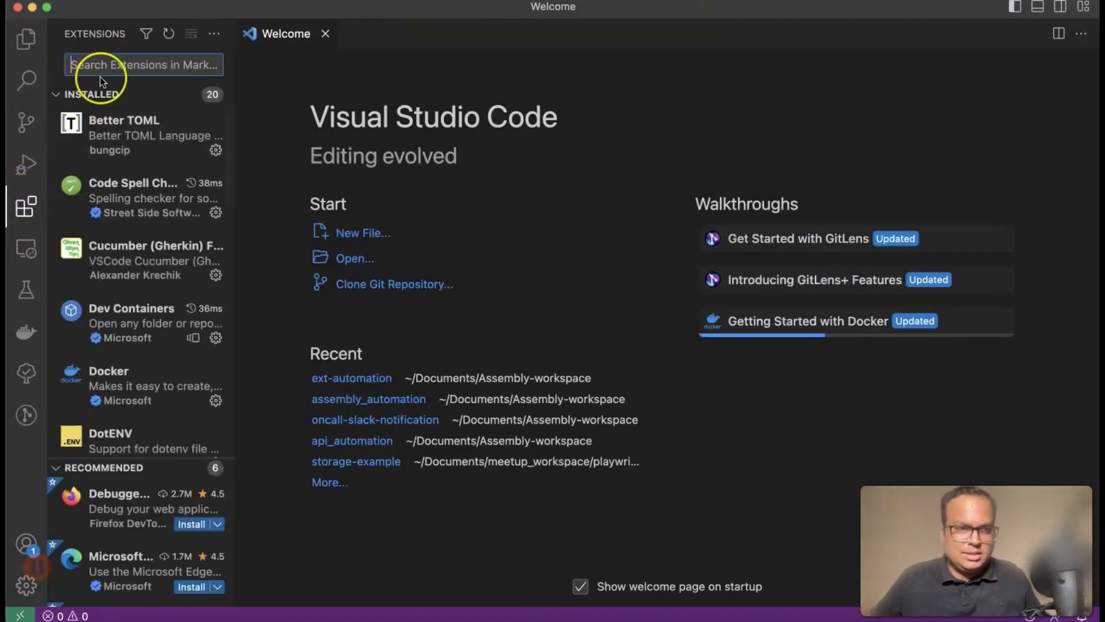
type("playwrig")
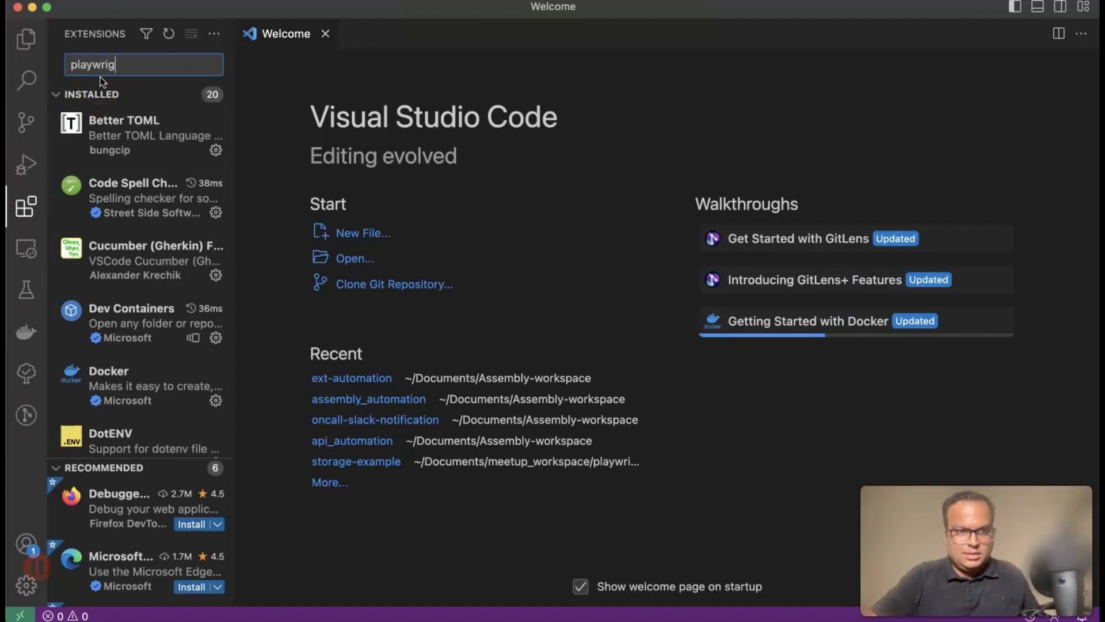
type("ht")
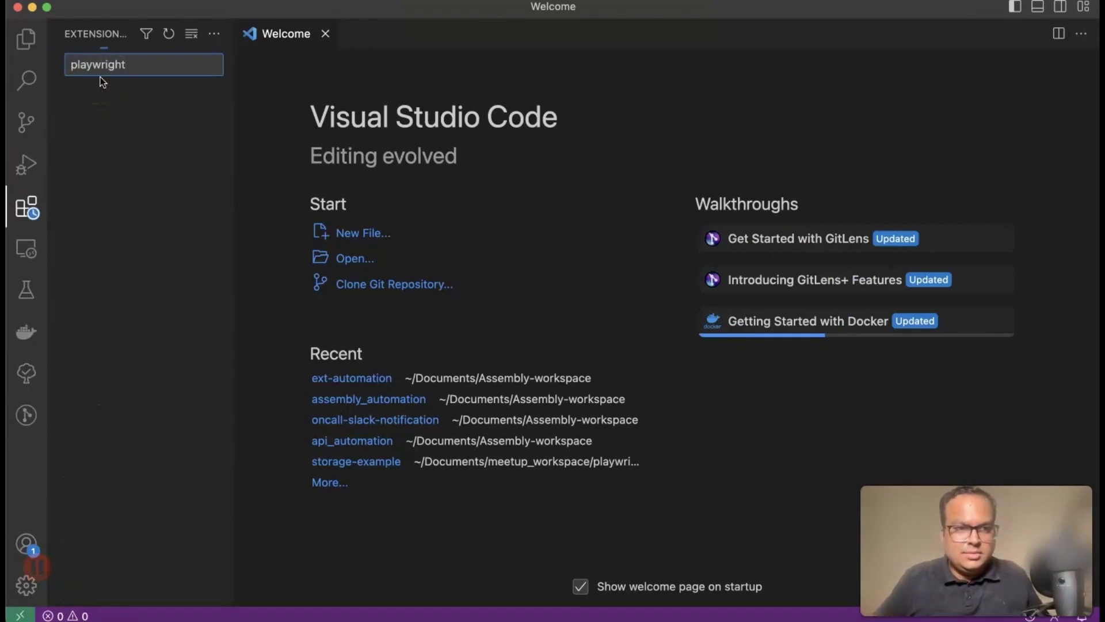
left_click(139, 113)
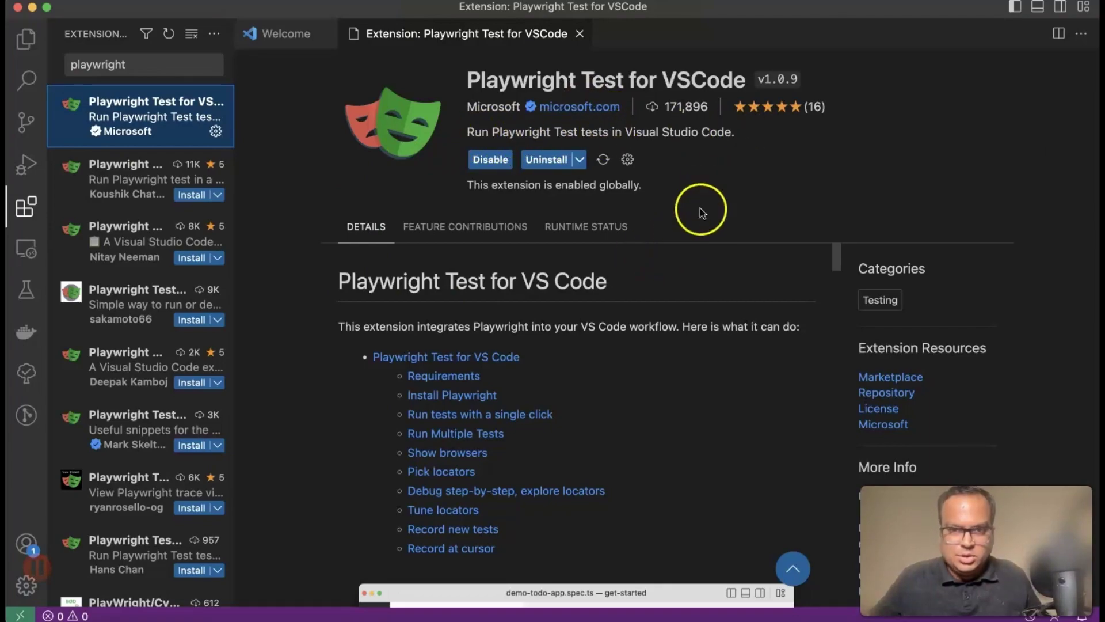
left_click(501, 191)
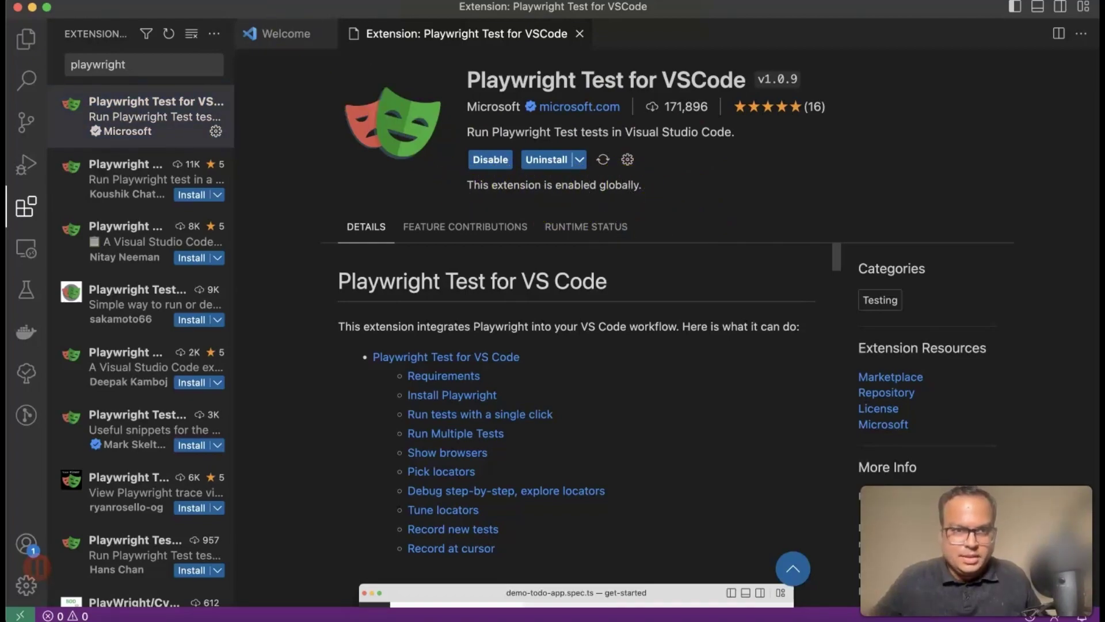
- Run 'brew install node' in a new integrated terminal
left_click(299, 7)
left_click(328, 61)
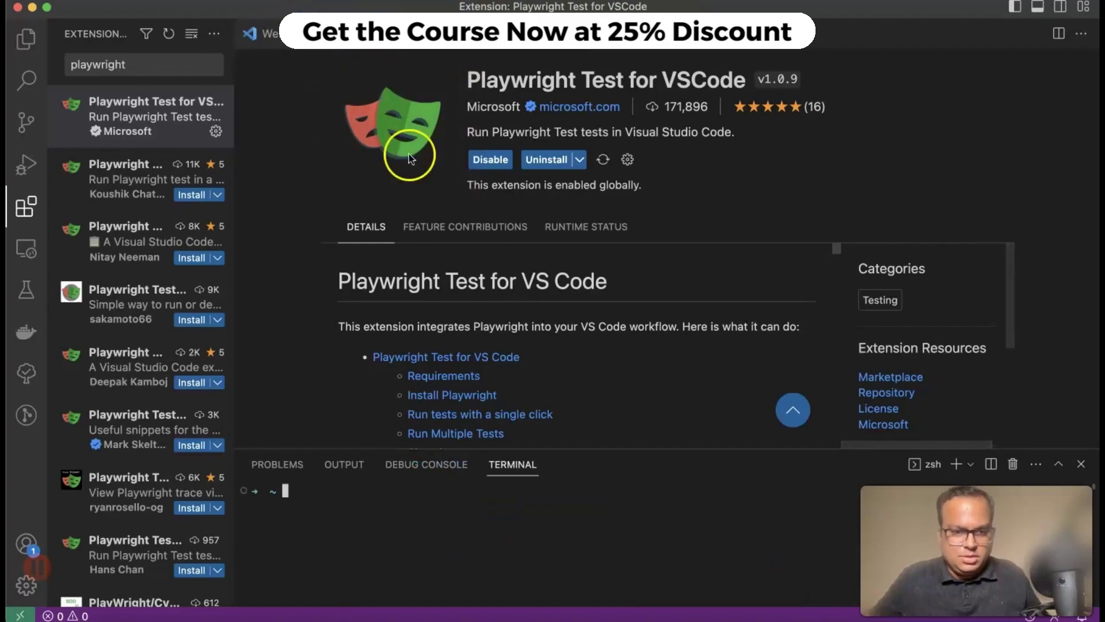
type("be")
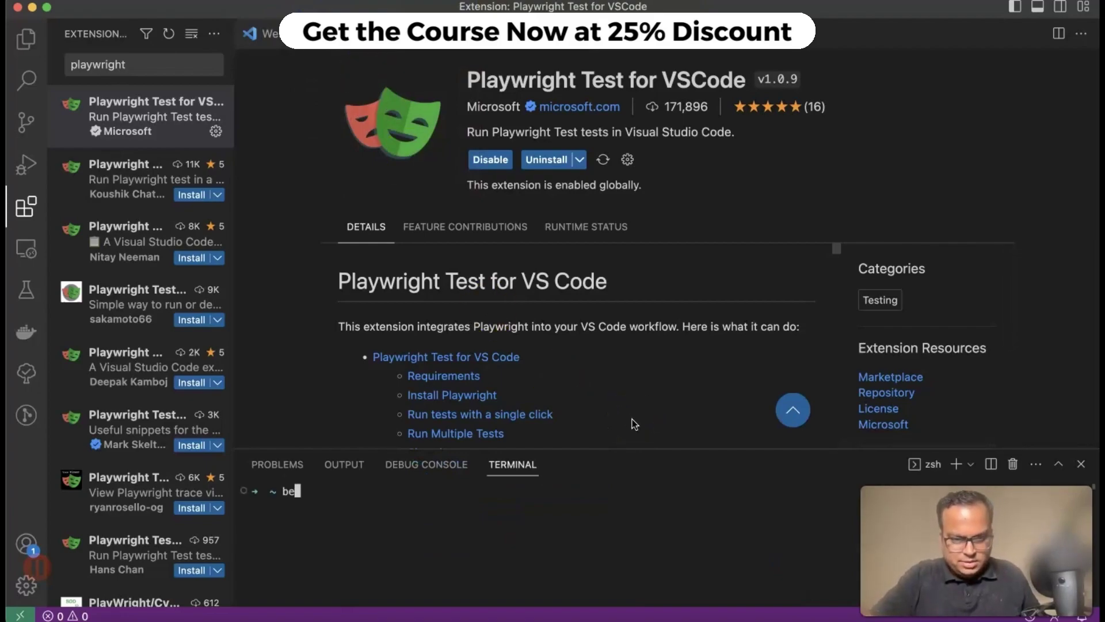
key("BackSpace")
type("rew install node")
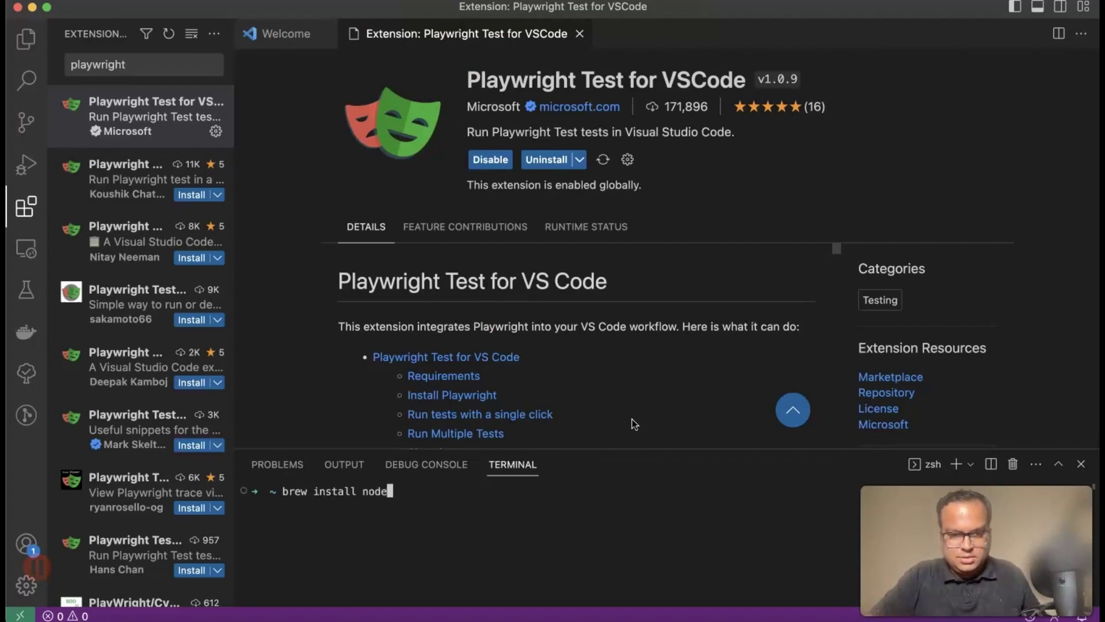
key("Return")
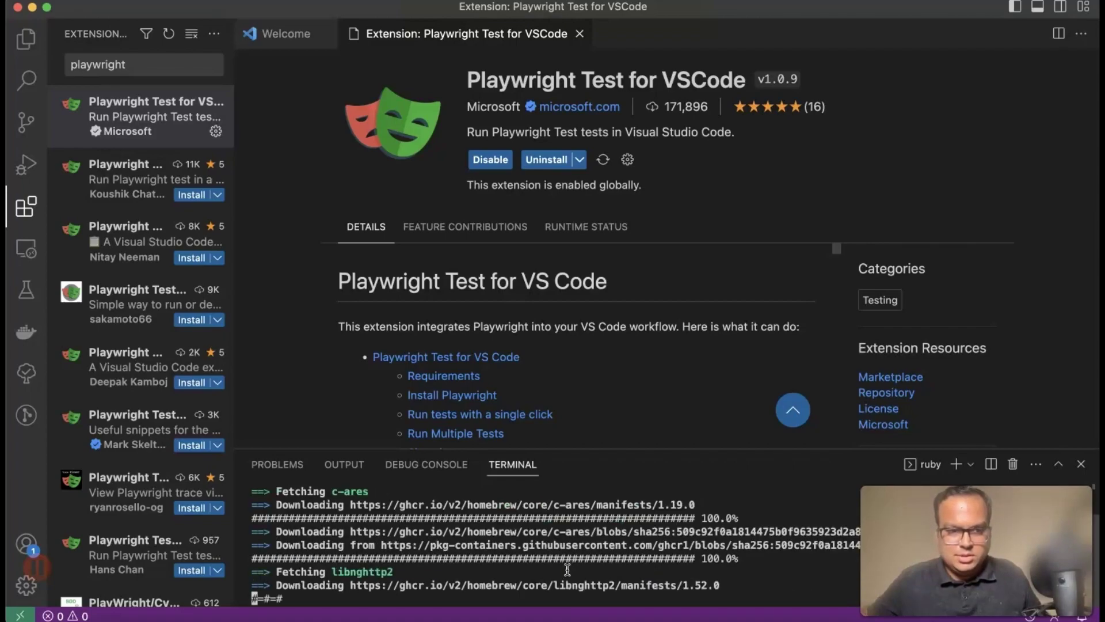
- Clear the 'playwright' extension search and show the empty Explorer
left_click(166, 64)
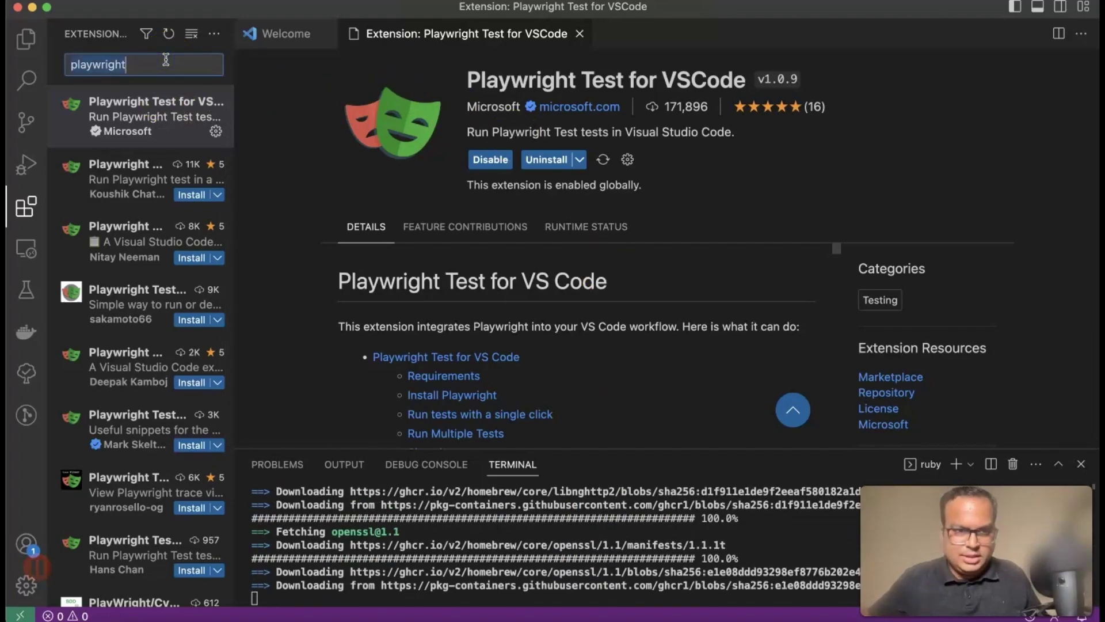
key("super+a")
key("BackSpace")
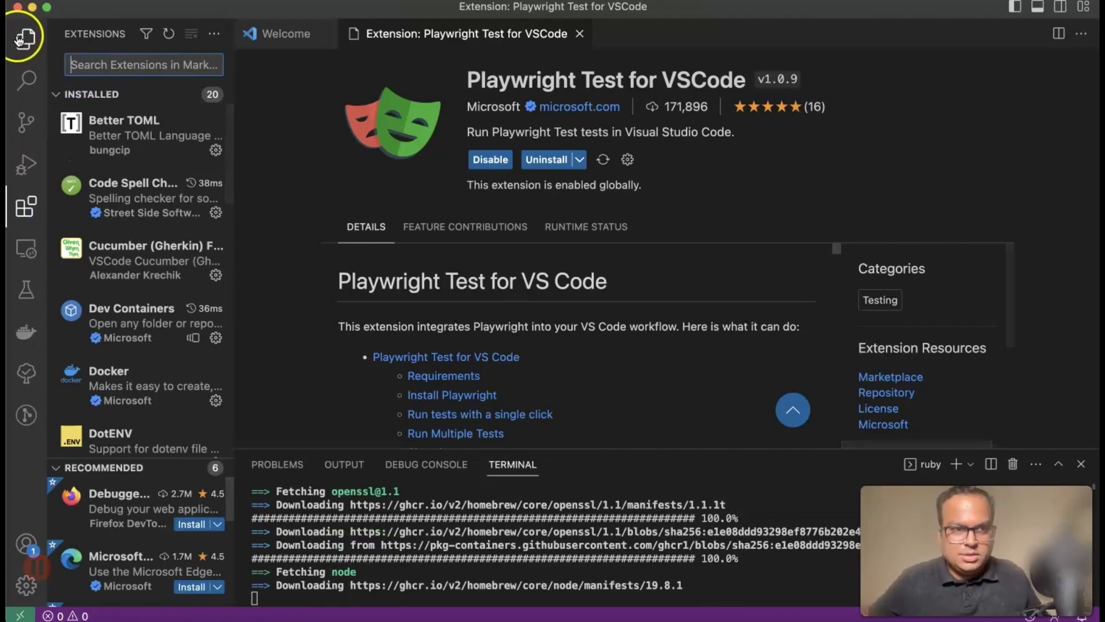
left_click(25, 38)
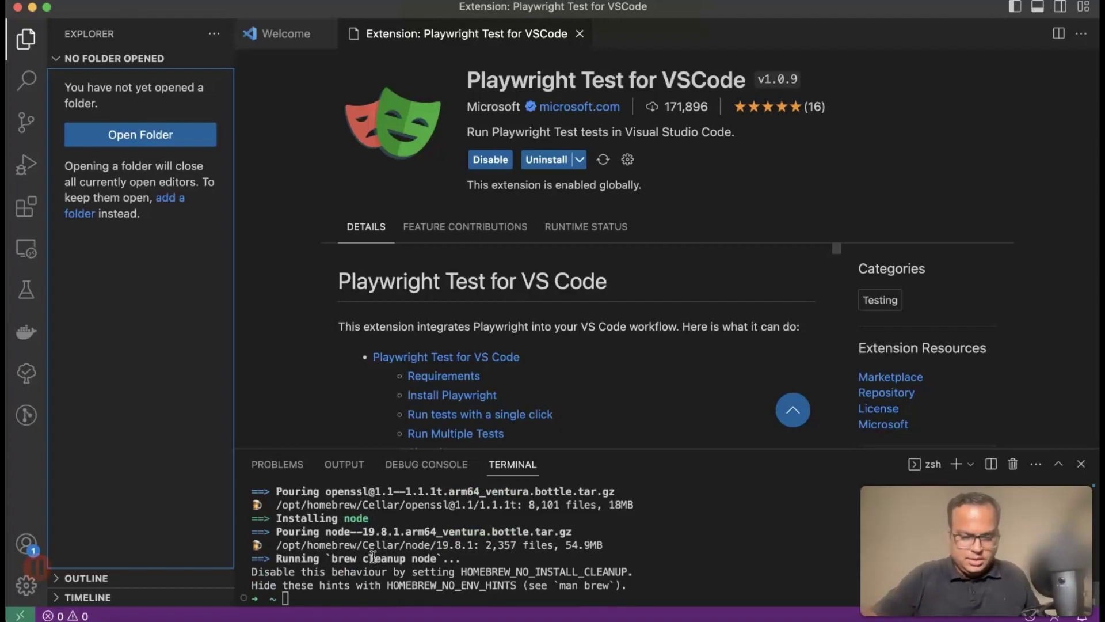
type("node")
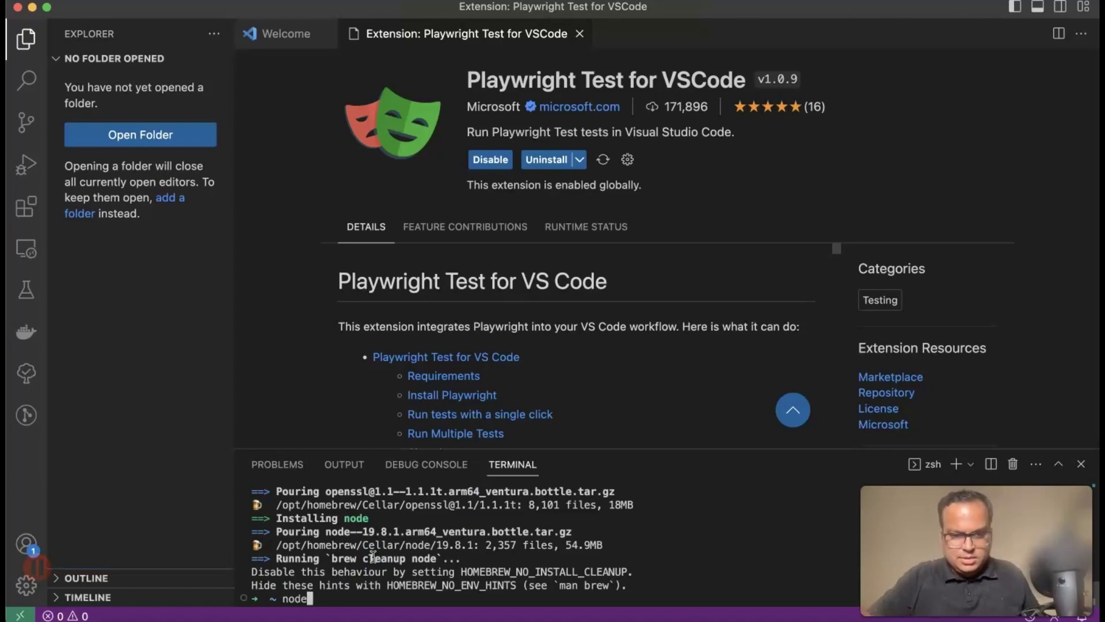
- Start node to confirm v18.12.1, then suspend it with Ctrl+Z back to zsh
key("Return")
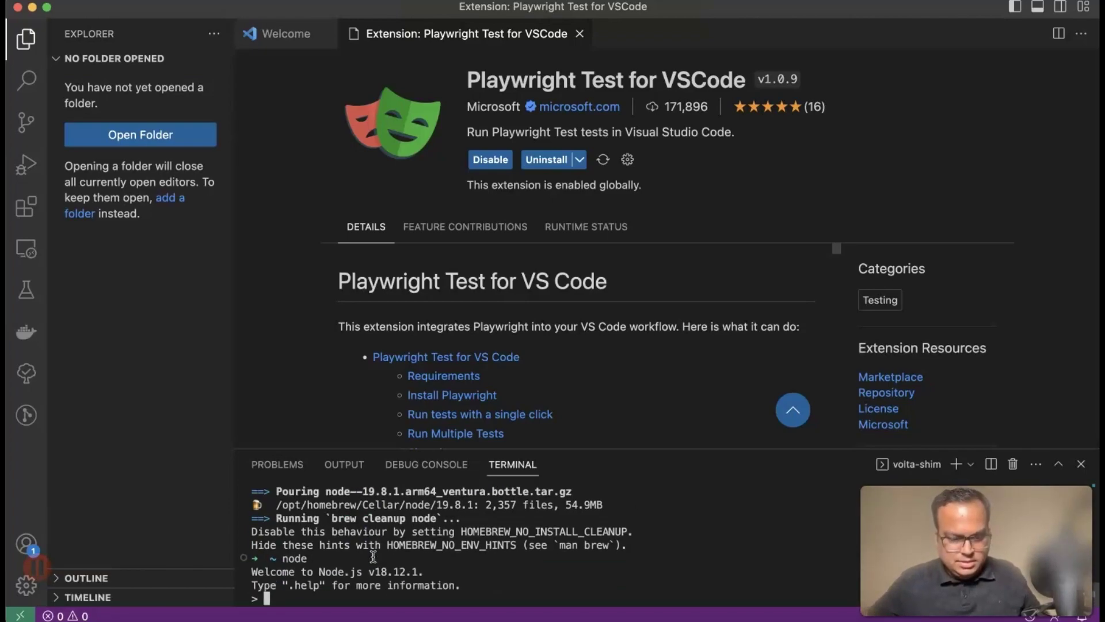
key("ctrl+c")
key("ctrl+c")
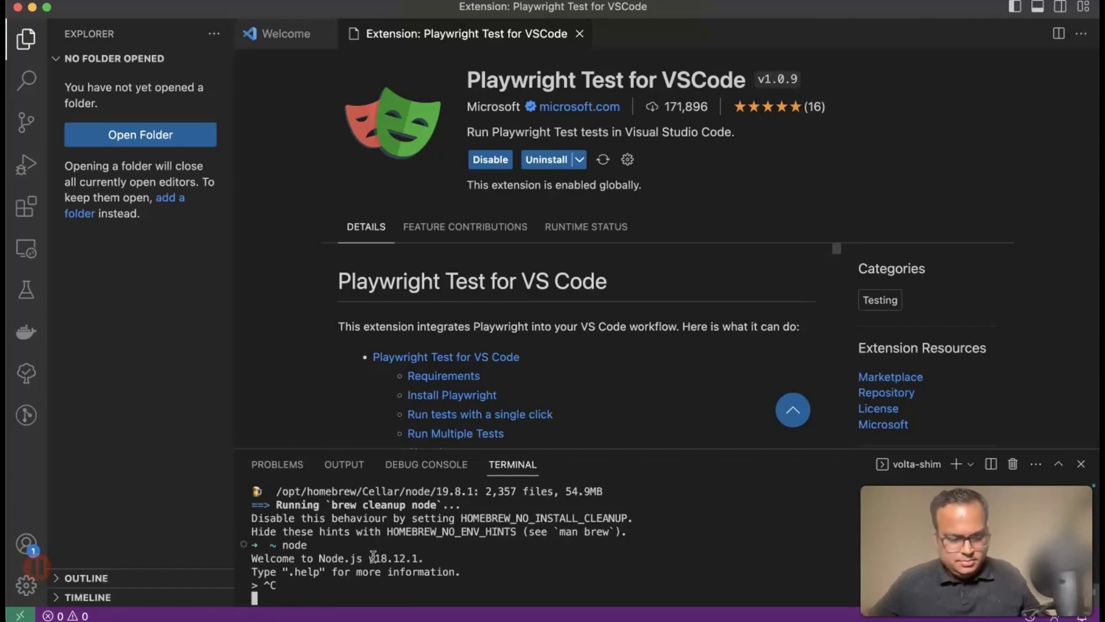
key("ctrl+q")
left_click(475, 567)
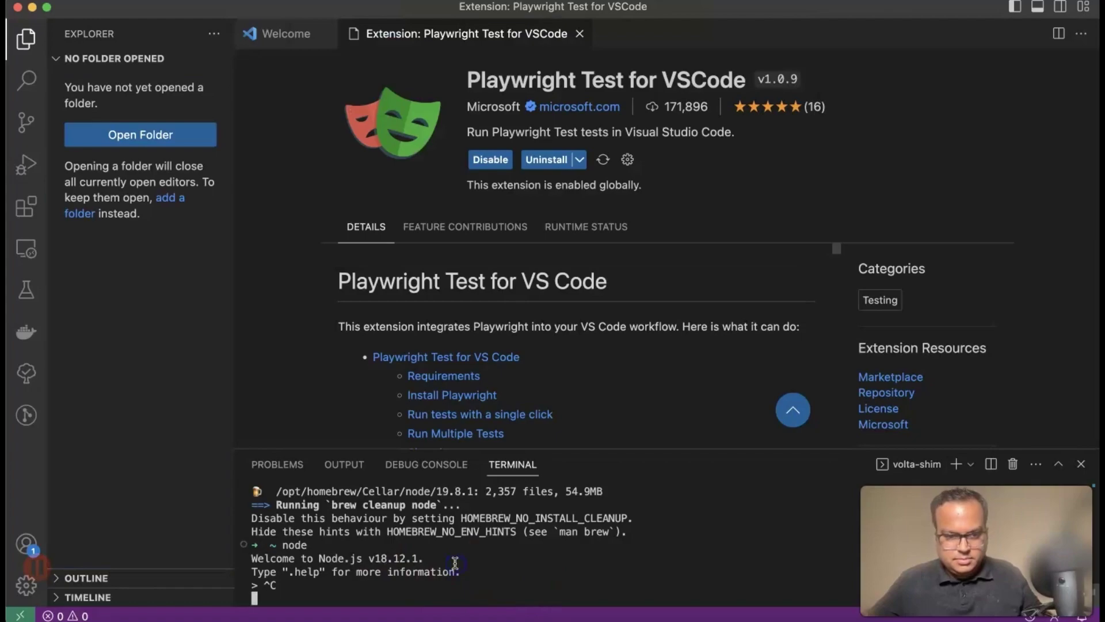
key("ctrl+z")
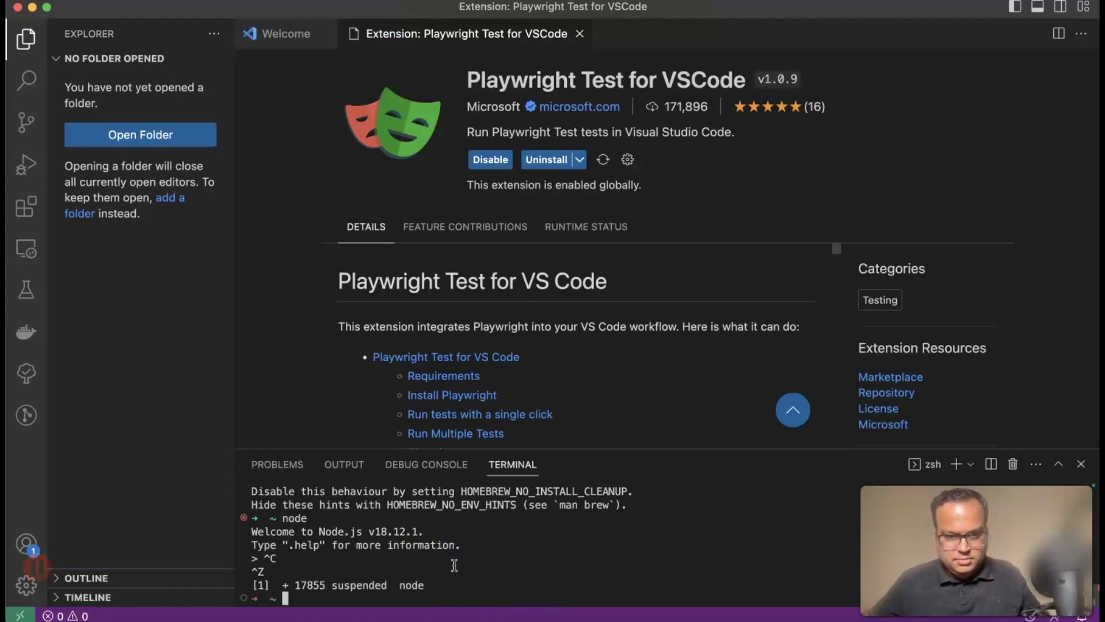
left_click(384, 569)
left_click(485, 536)
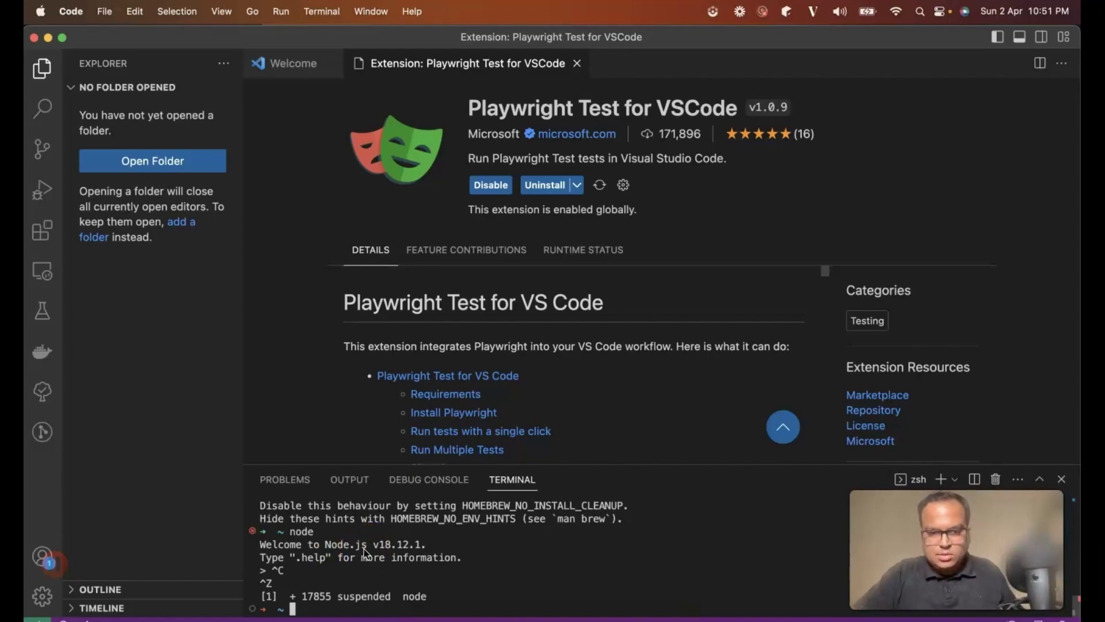
type("npm install")
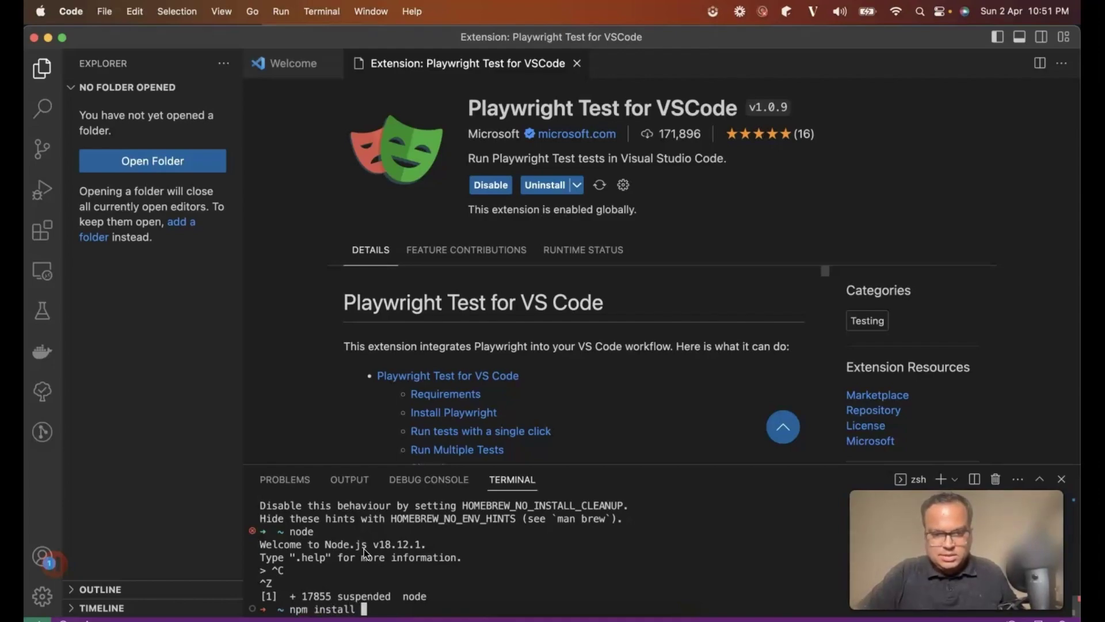
type(" t")
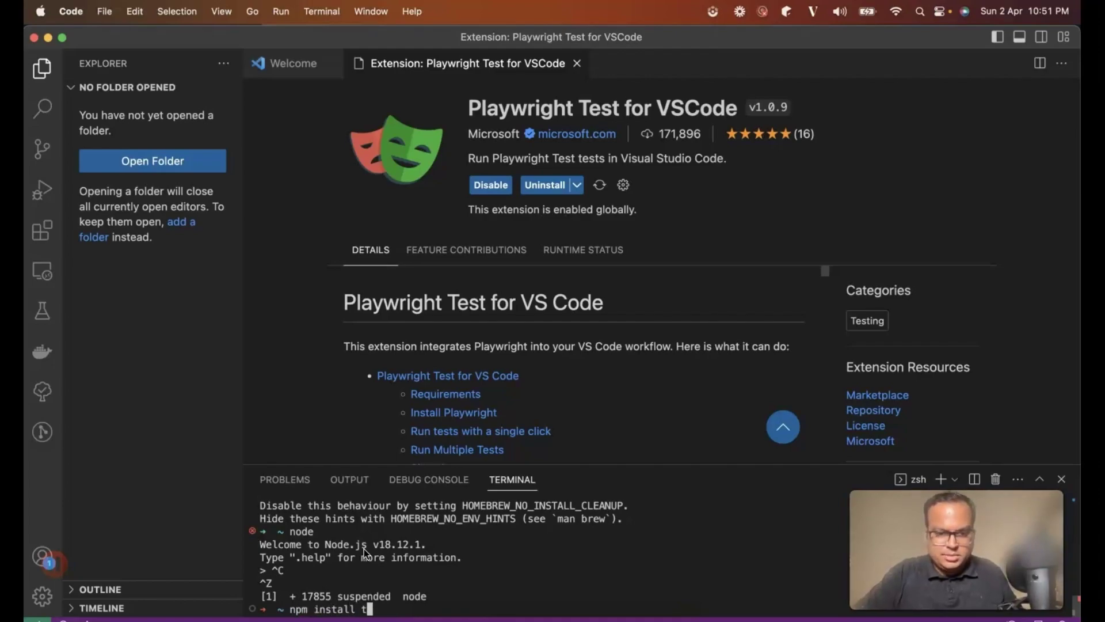
type("s")
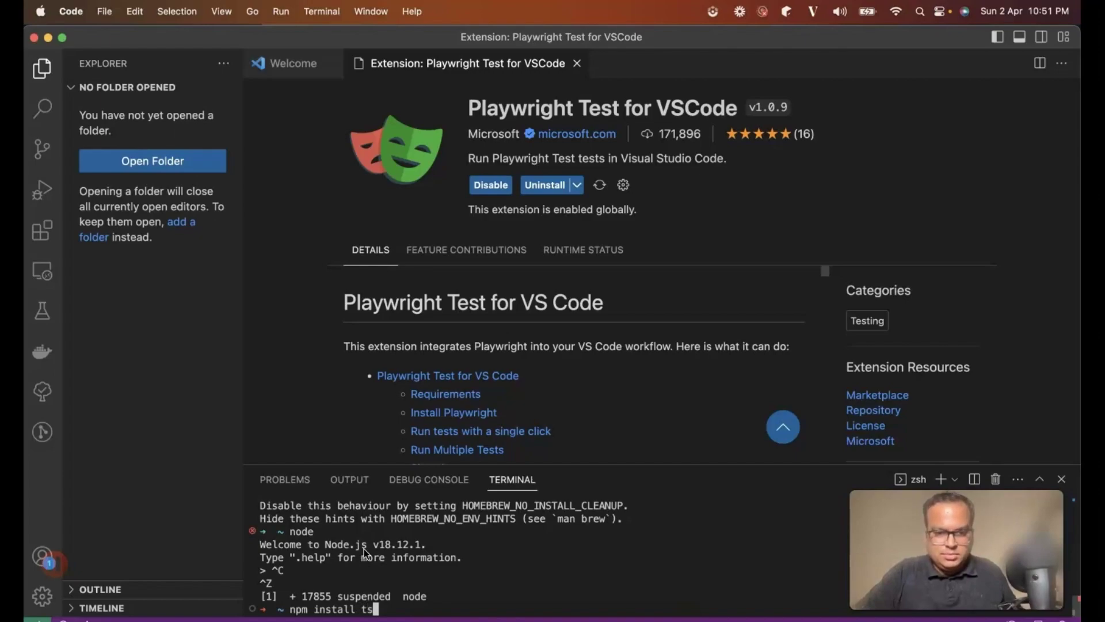
type("-node")
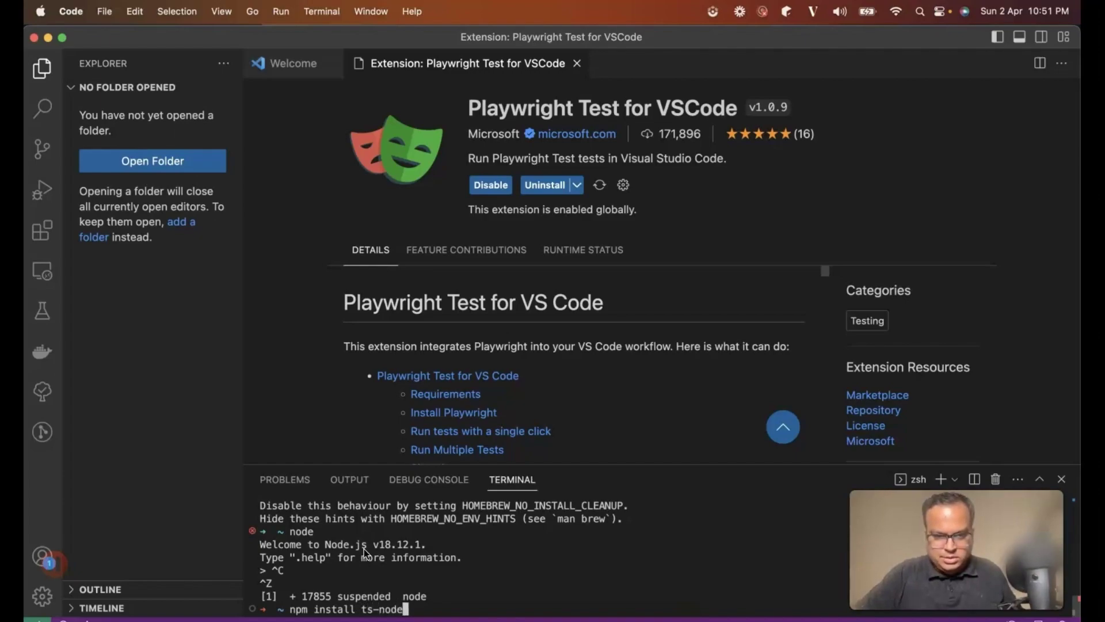
- Run 'npm install ts-node', which adds 19 packages with 0 vulnerabilities
key("Return")
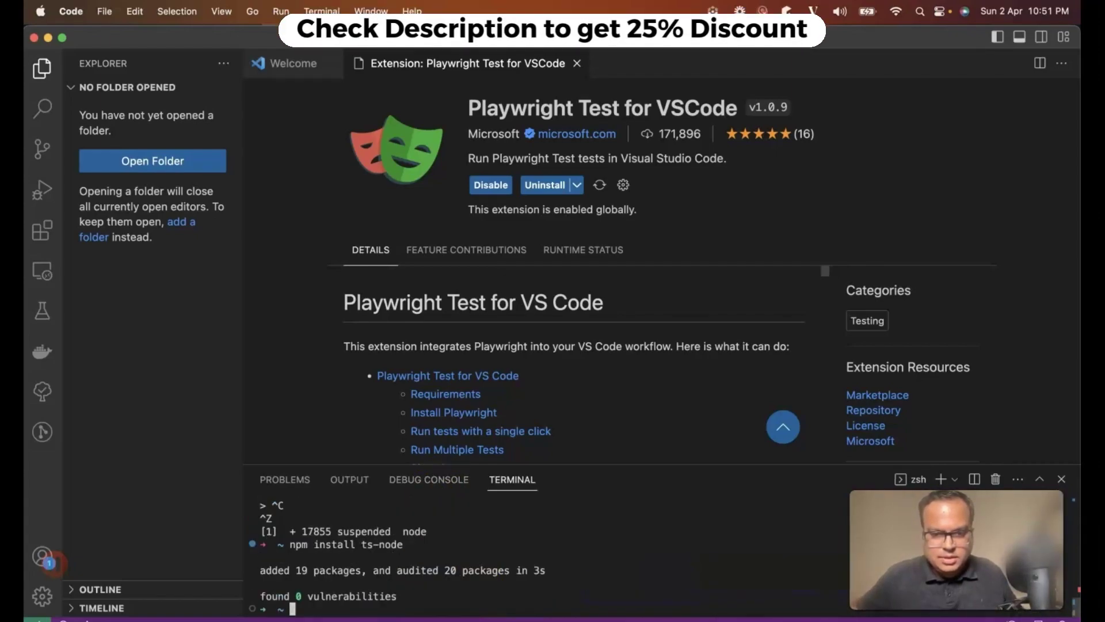
left_click(409, 578)
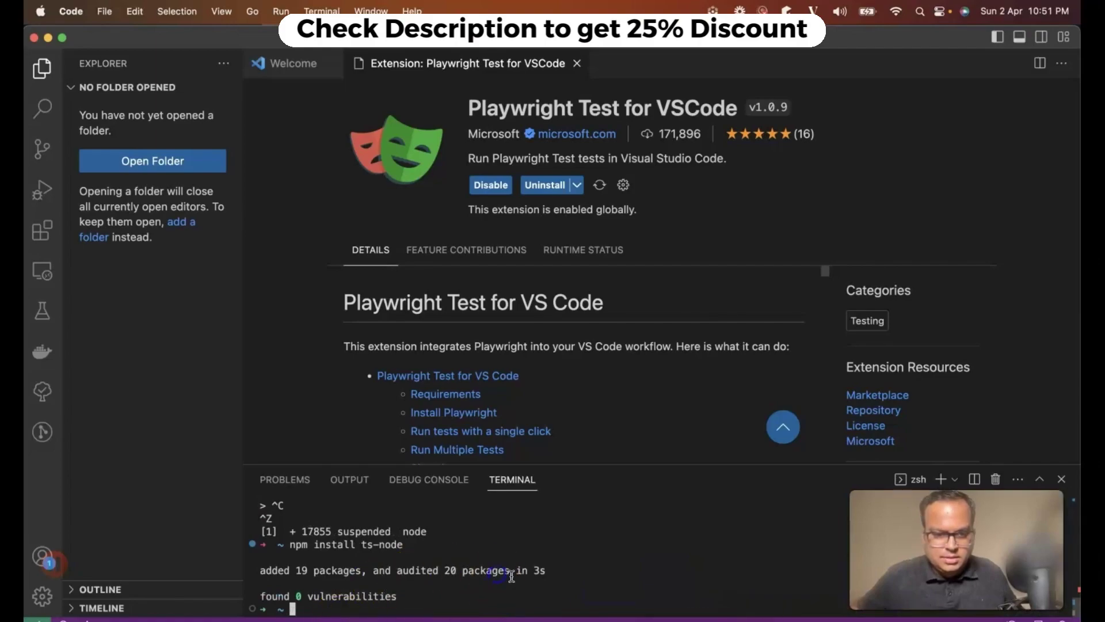
left_click(615, 547)
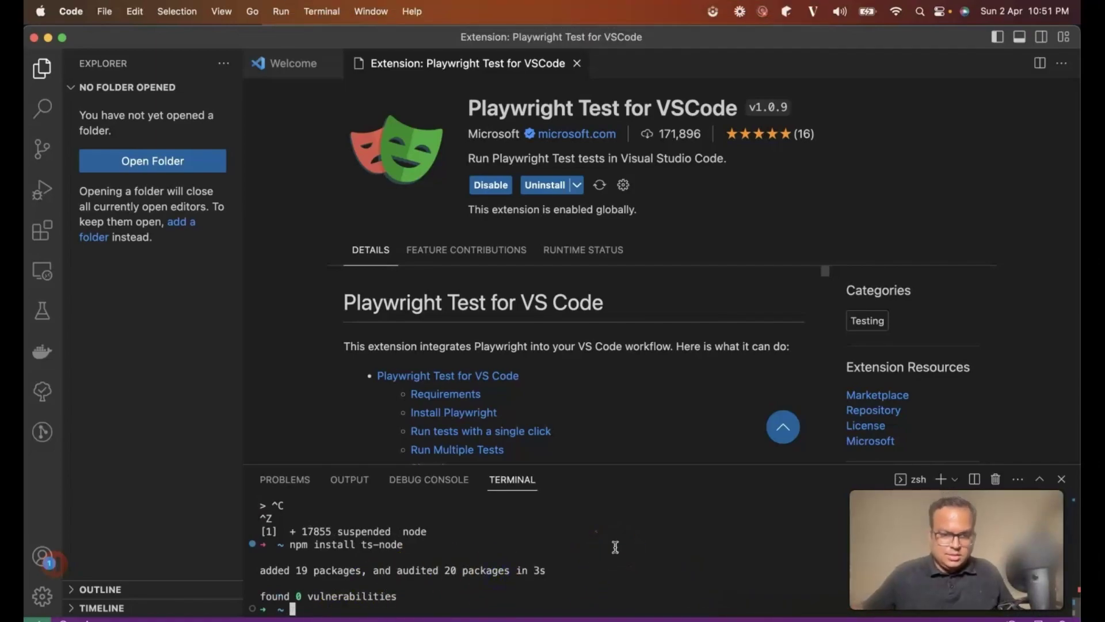
left_click(557, 536)
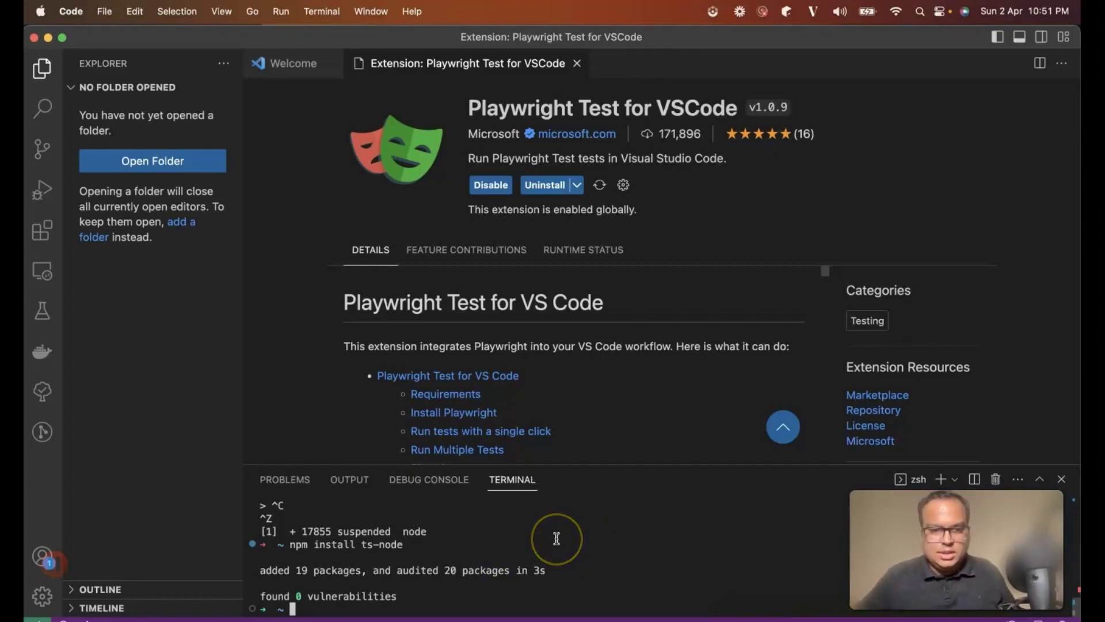
left_click(499, 543)
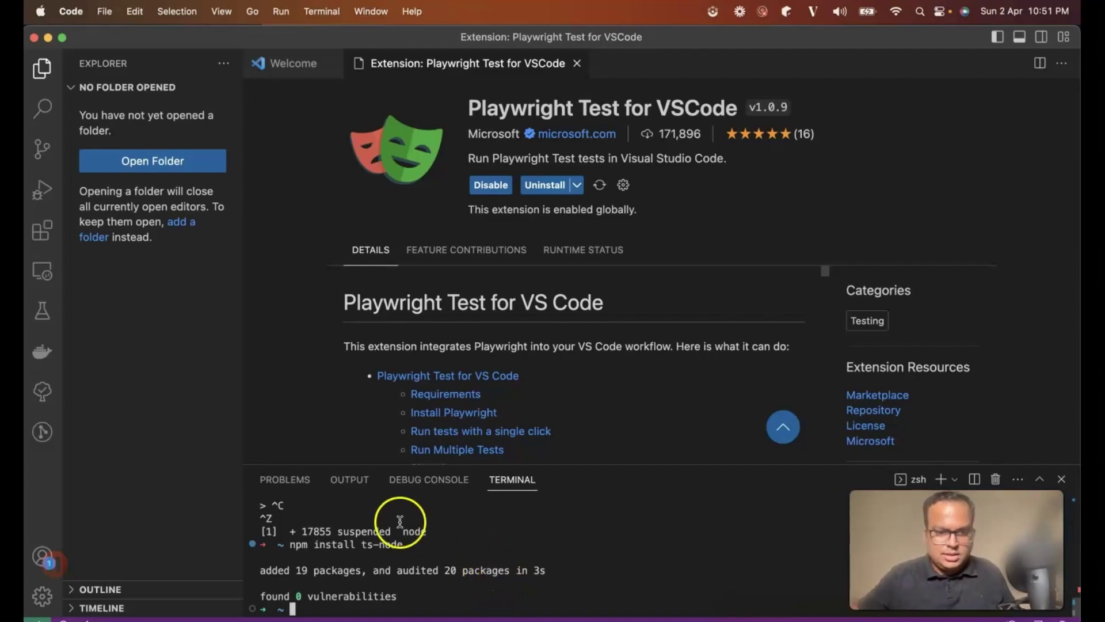
- Browse to Documents > Thrive-workspace in the Open Folder dialog
left_click(180, 161)
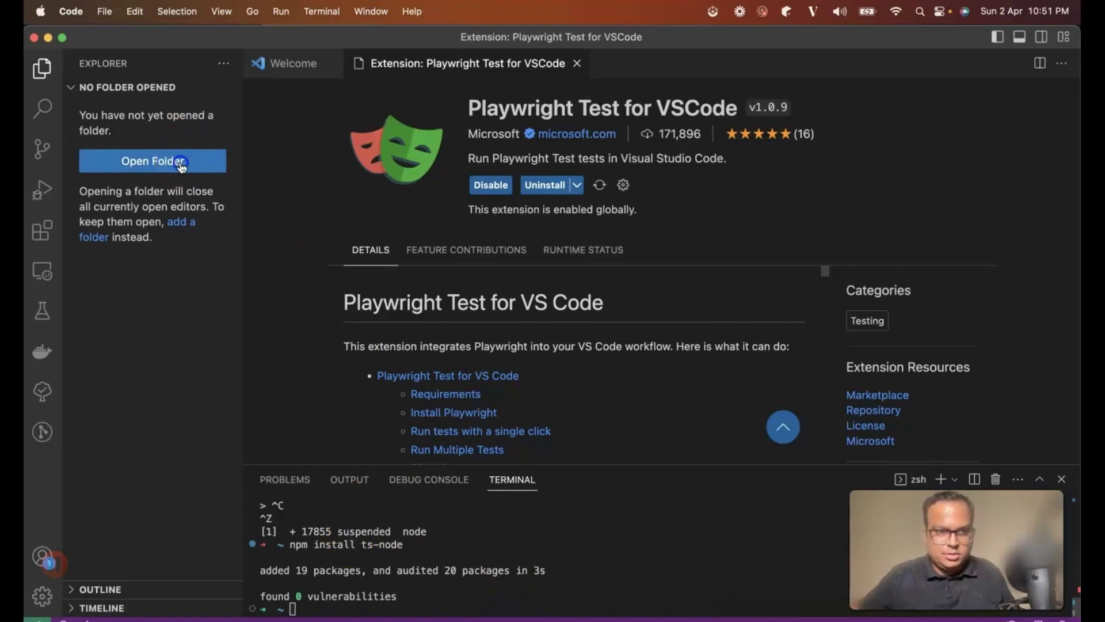
scroll(425, 415, "down", 3)
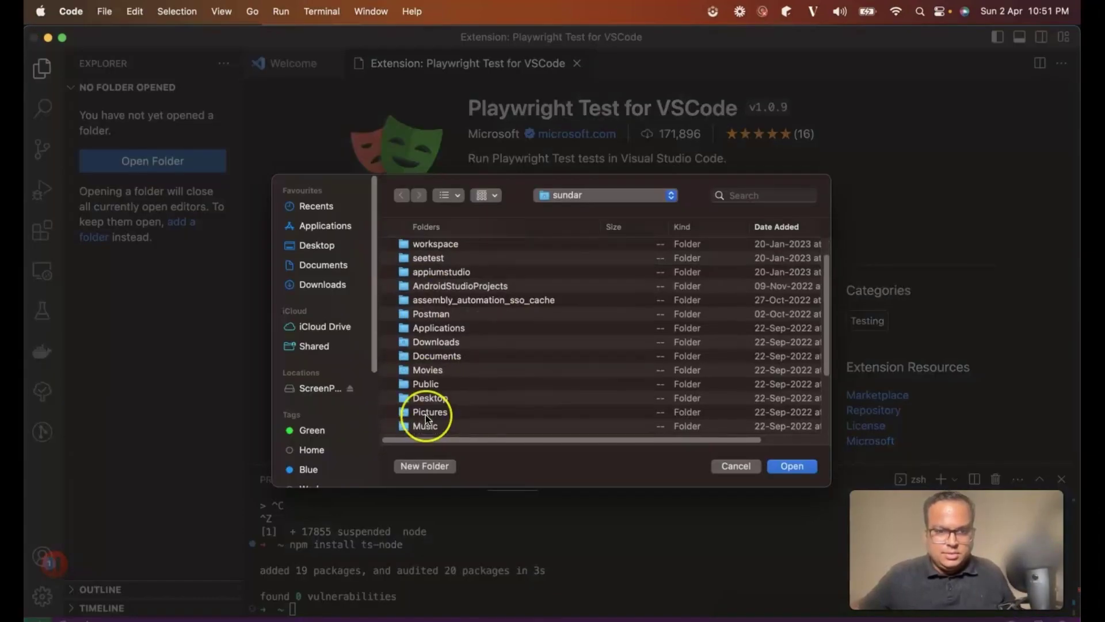
scroll(426, 415, "up", 2)
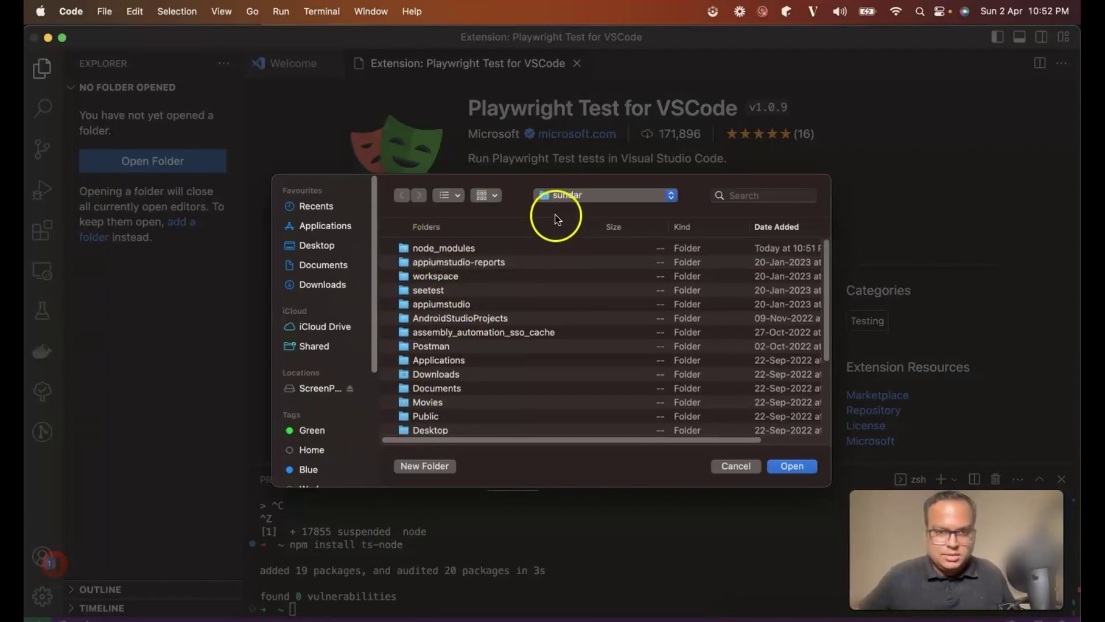
left_click(323, 265)
scroll(467, 380, "down", 3)
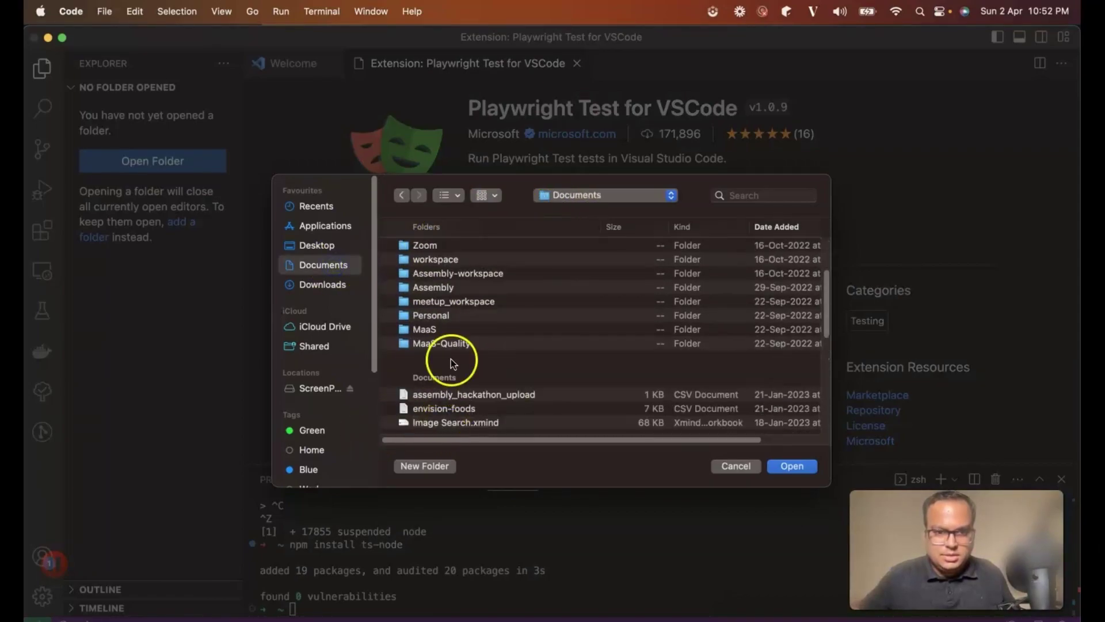
scroll(434, 318, "up", 2)
scroll(435, 317, "up", 2)
scroll(434, 318, "up", 2)
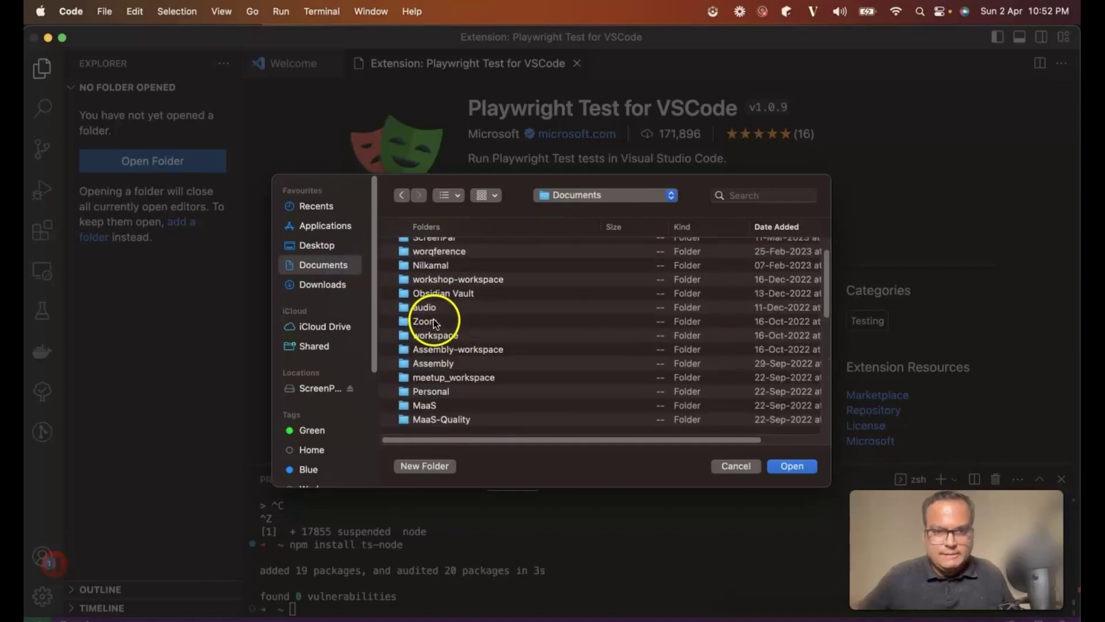
scroll(434, 320, "up", 2)
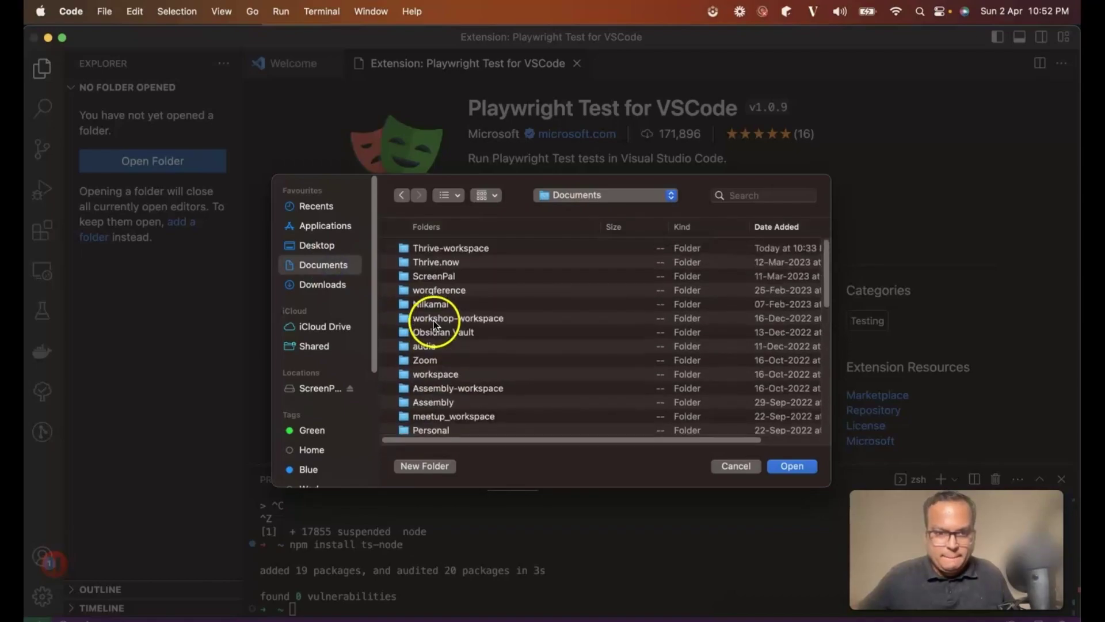
double_click(431, 249)
- Open and trust Thrive-workspace, then start a new terminal there
left_click(791, 465)
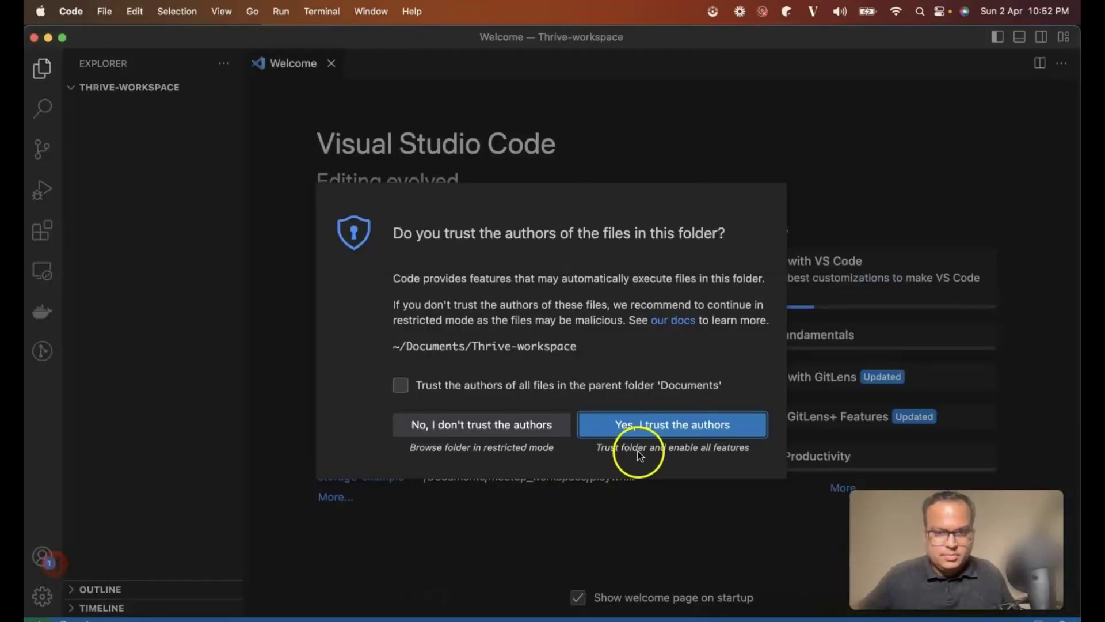
left_click(640, 424)
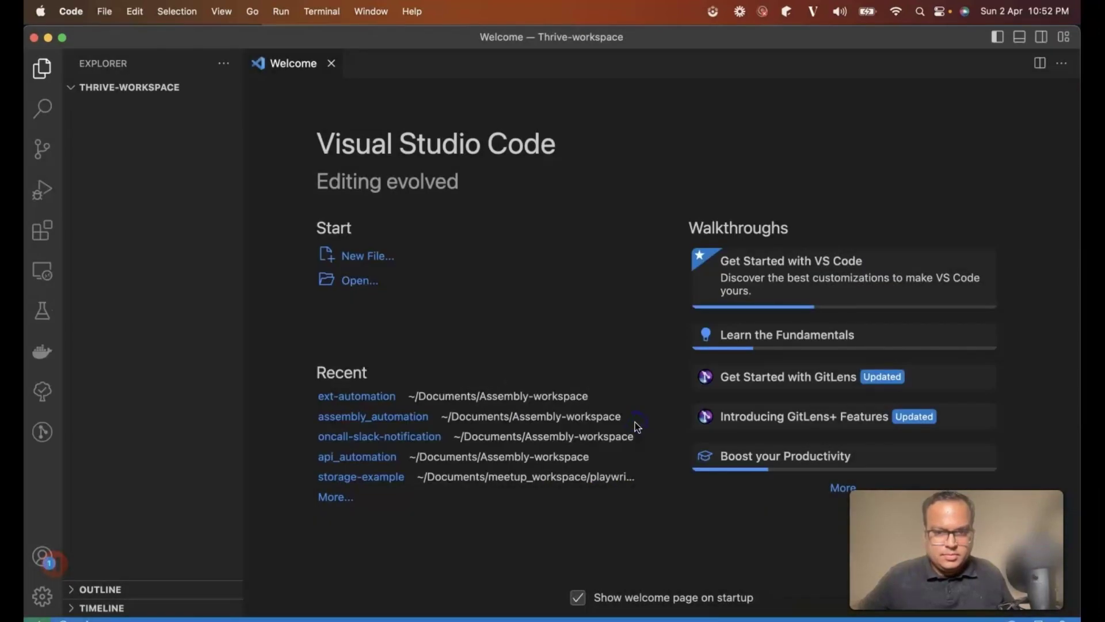
left_click(321, 11)
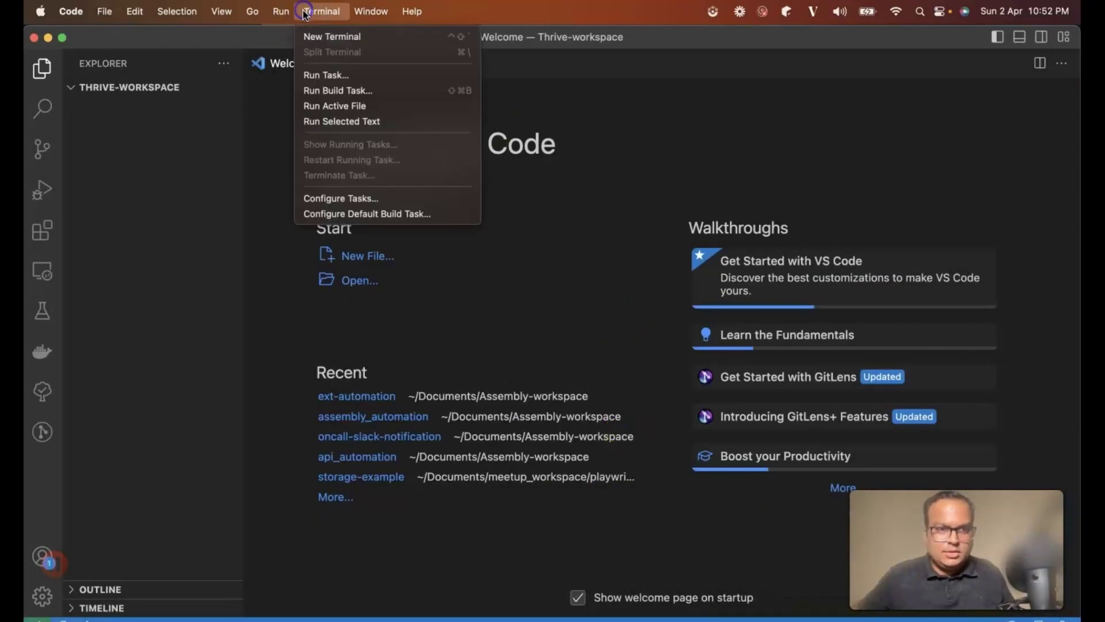
left_click(332, 36)
type("npm init pl")
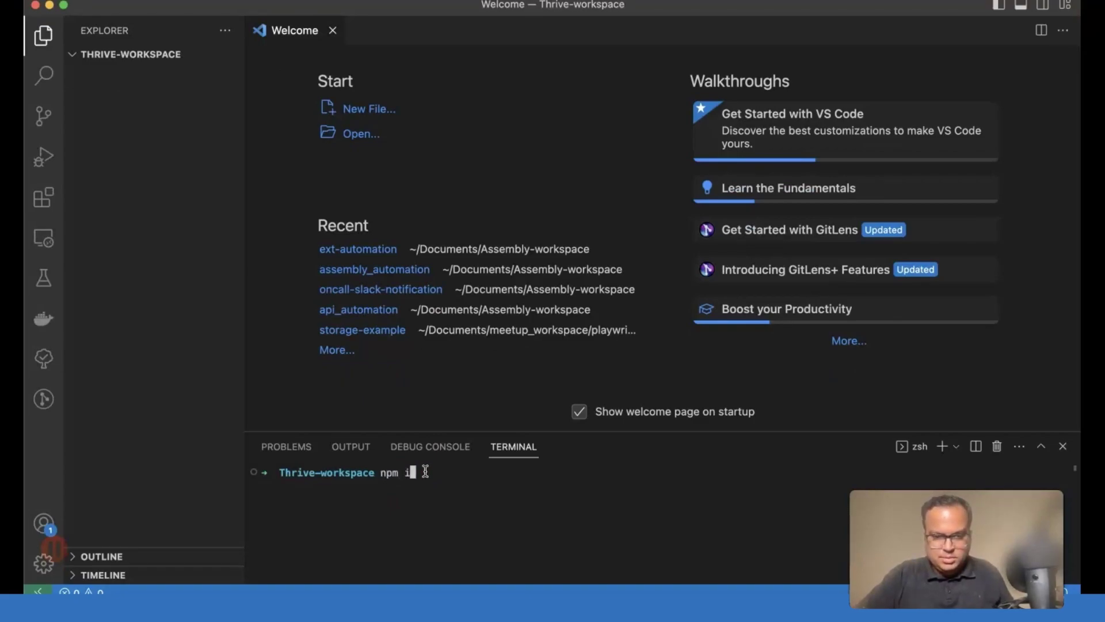
type("aywright@latest")
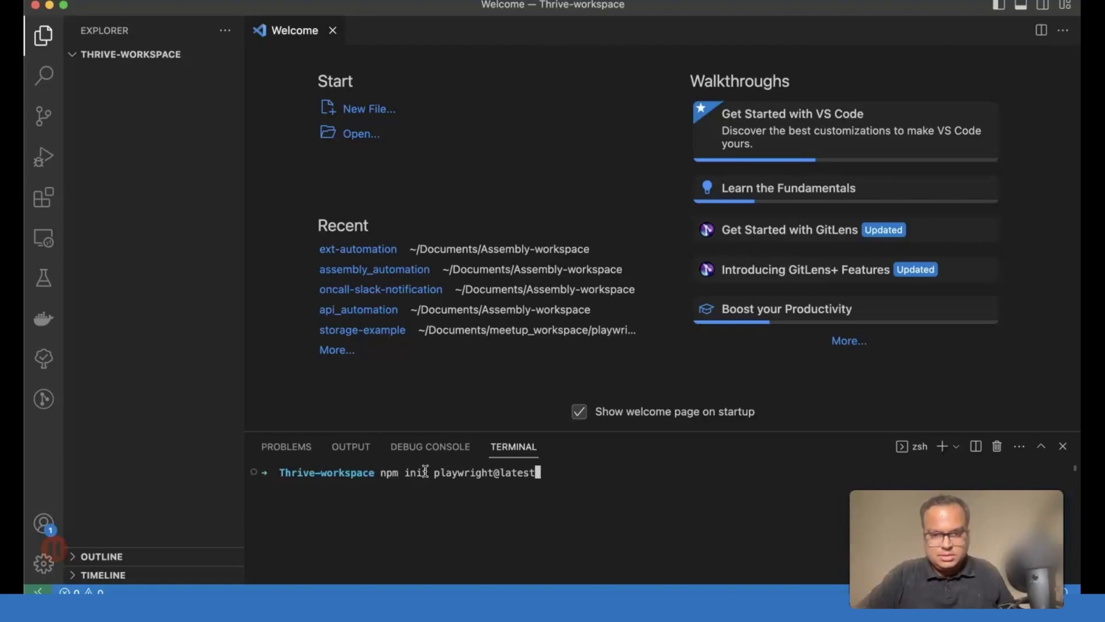
- Run 'npm init playwright@latest': TypeScript, 'tests' folder, GitHub Actions N, browsers Y
key("Return")
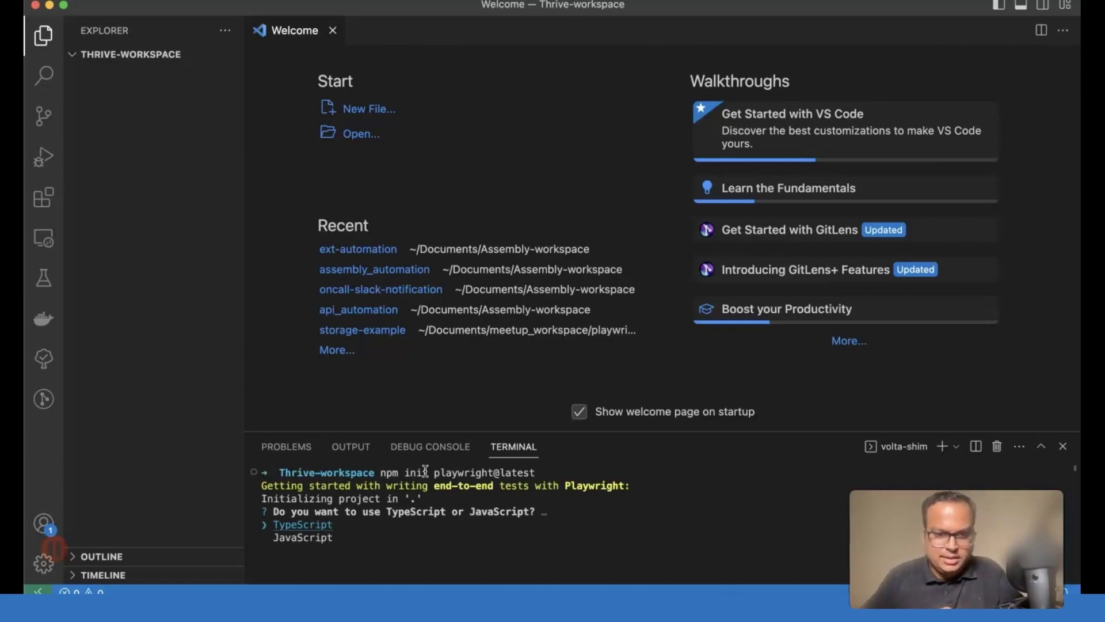
key("Return")
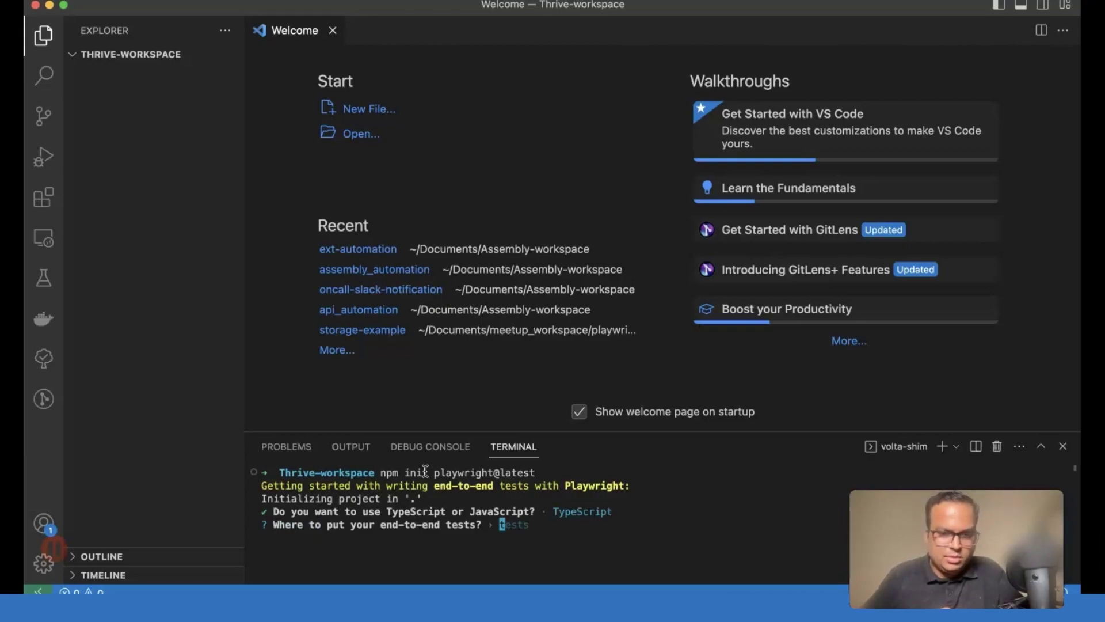
key("Return")
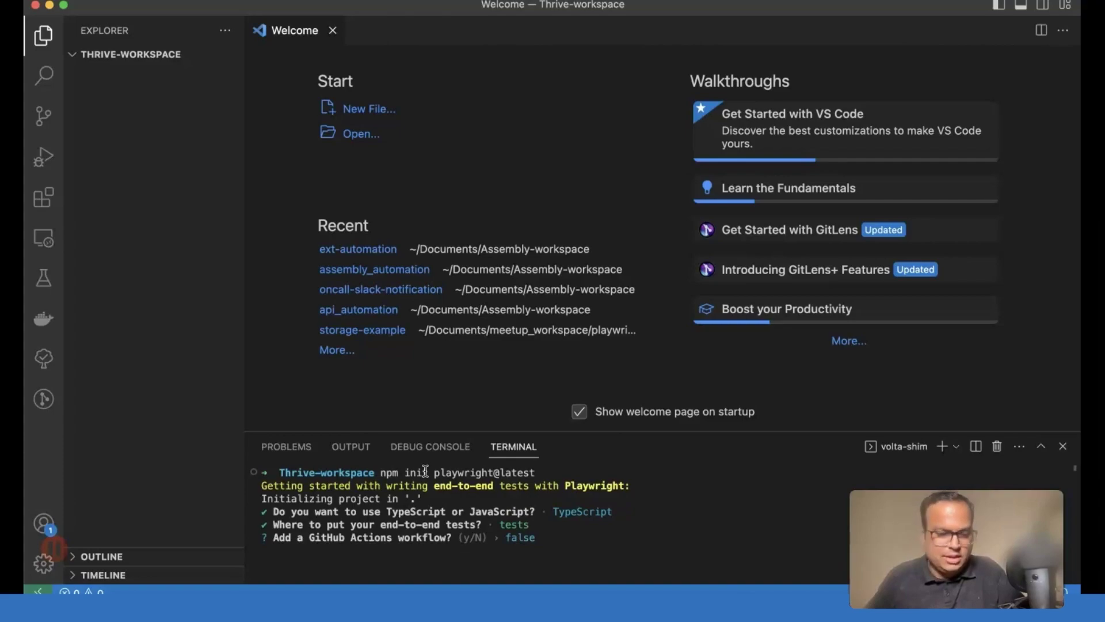
key("Return")
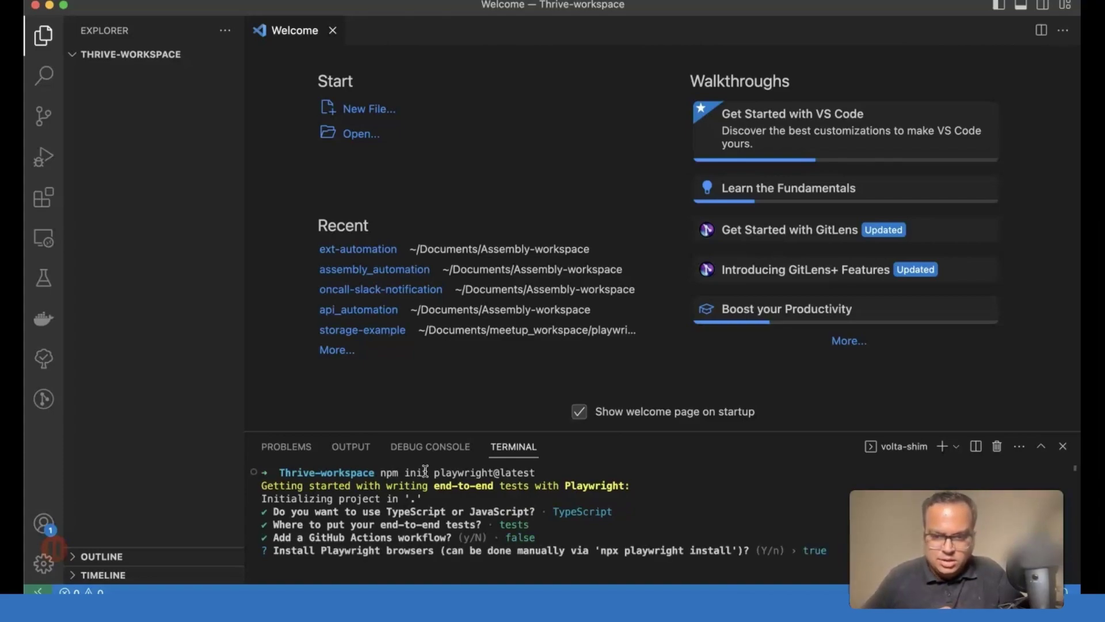
key("Return")
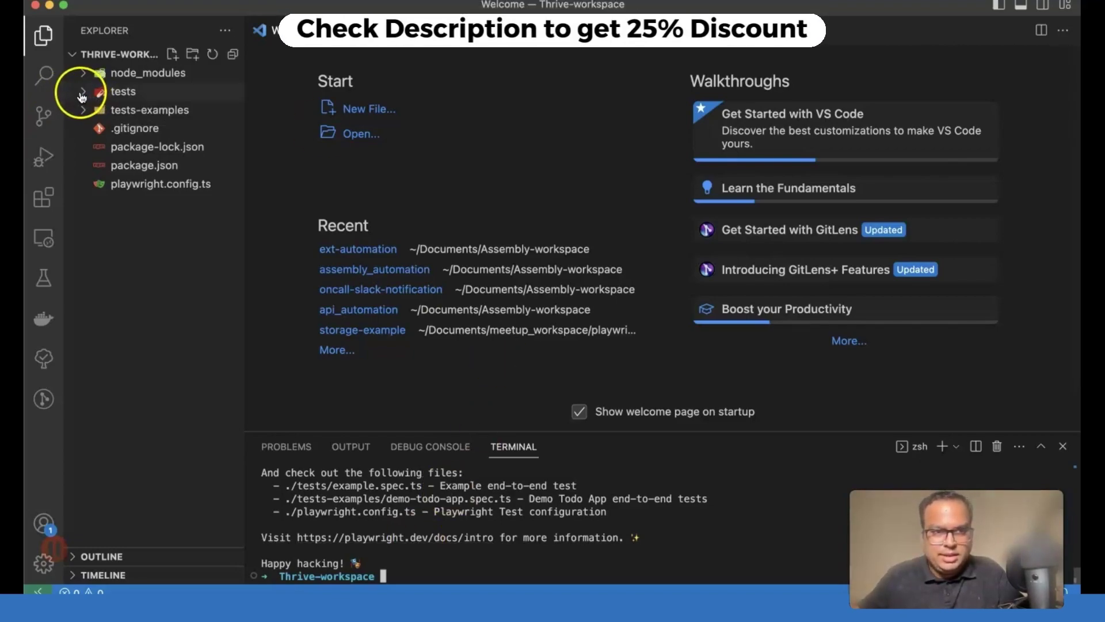
- Expand tests and tests-examples, open example.spec.ts and demo-todo-app.spec.ts, ending on example.spec.ts
left_click(83, 92)
left_click(83, 128)
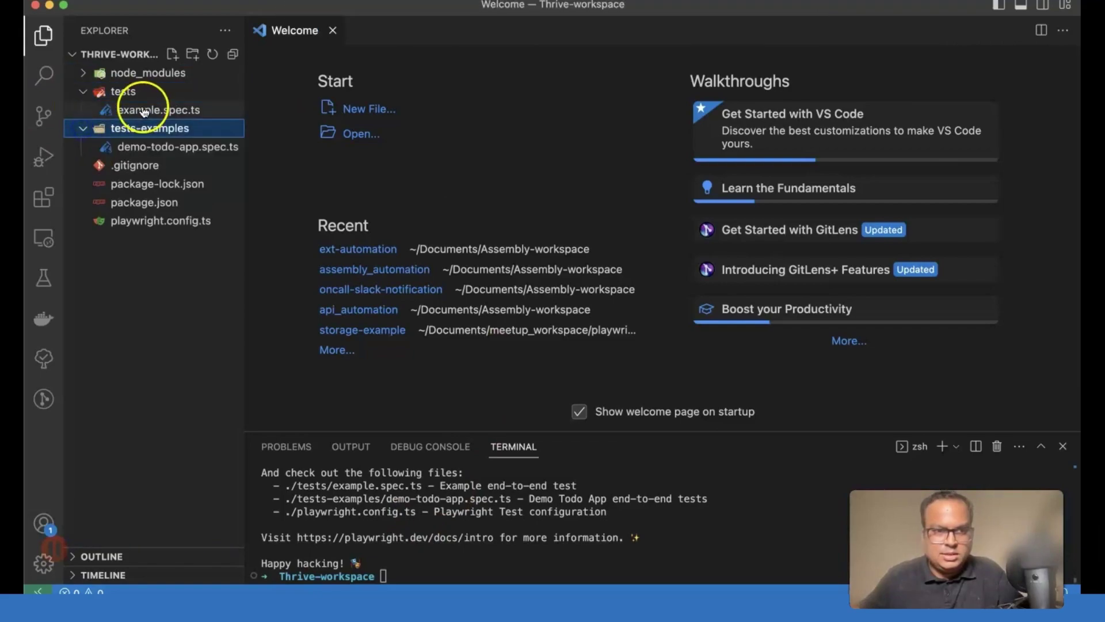
left_click(158, 110)
left_click(165, 146)
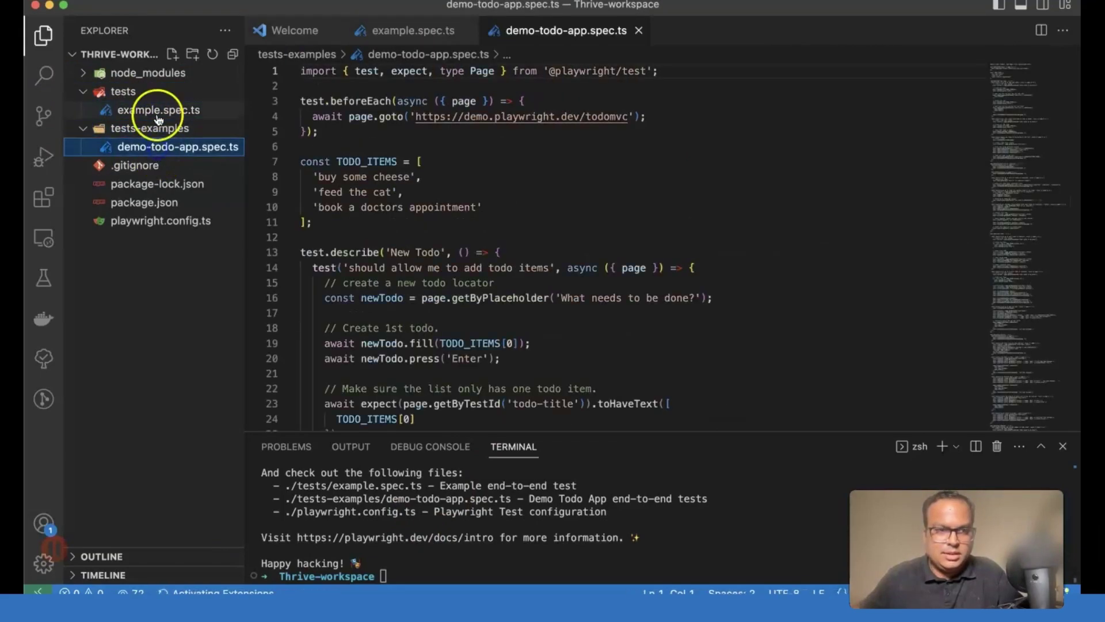
left_click(143, 112)
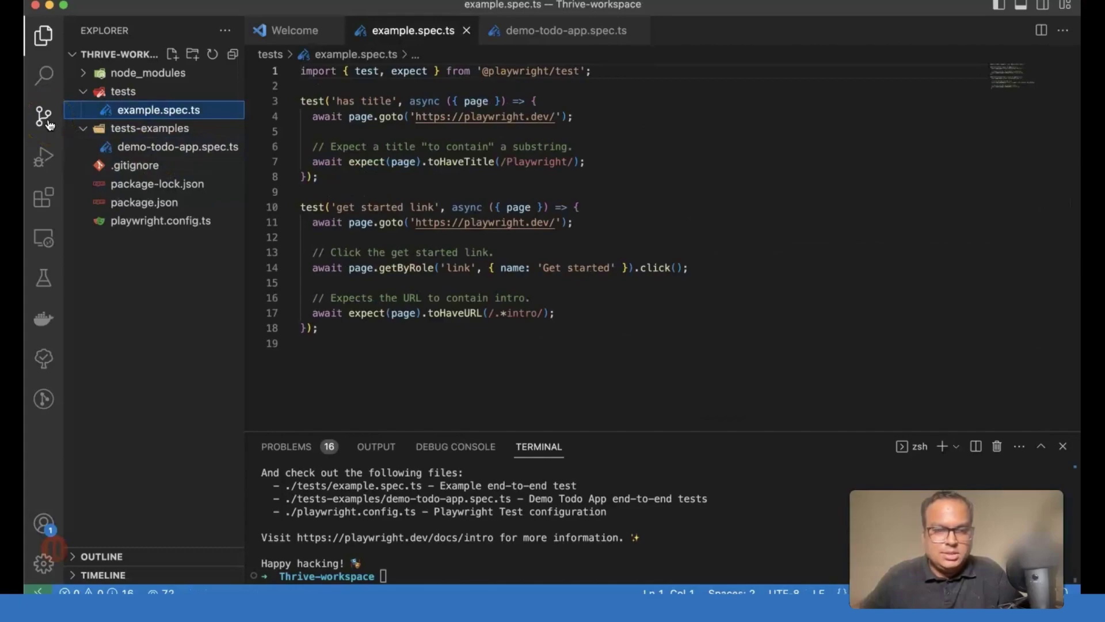
left_click(397, 414)
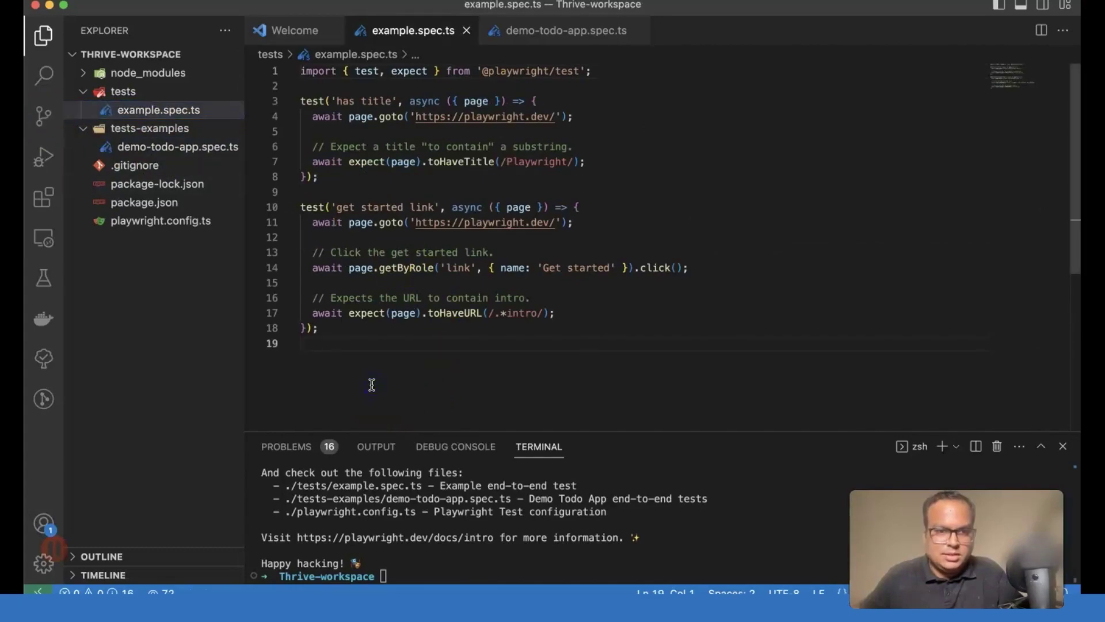